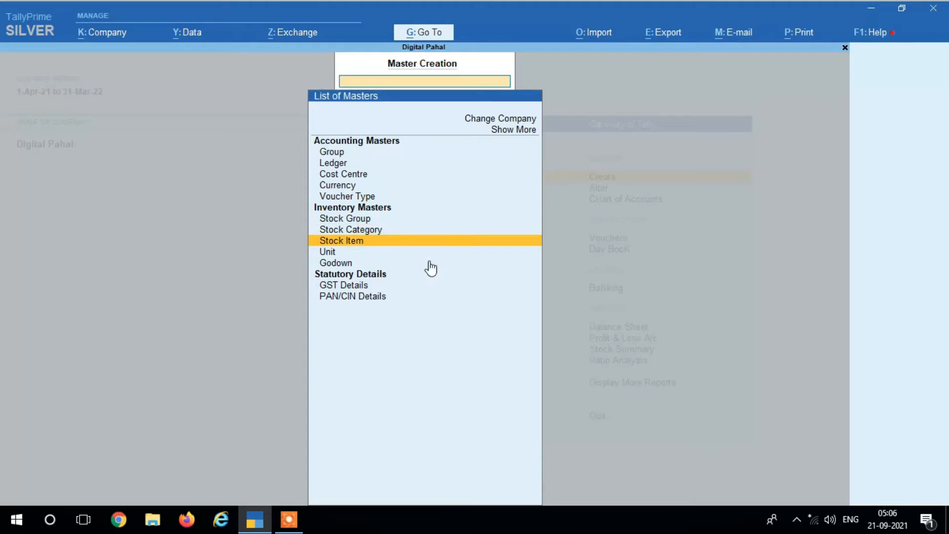
Open stock item creation and set Provide Descriptions for Stock Items to No in its configuration.
key(Return)
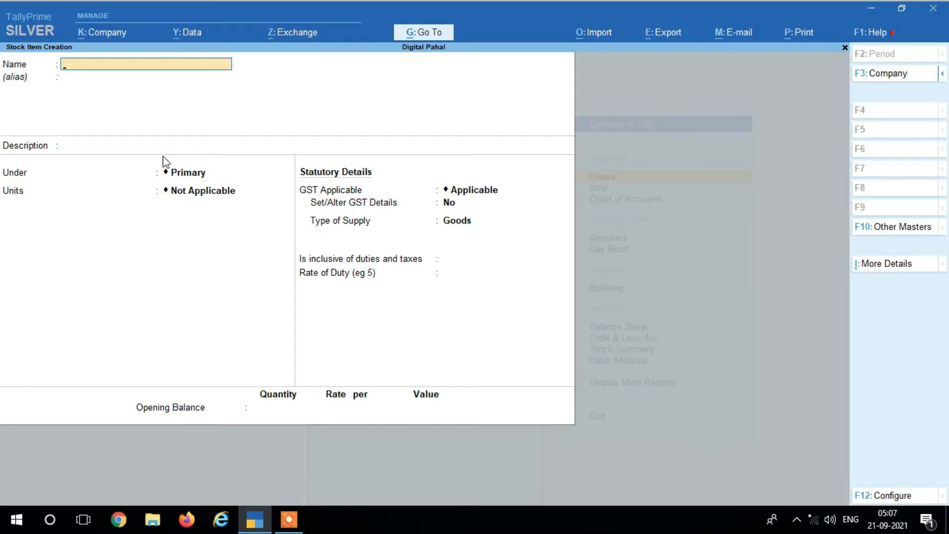
key(F12)
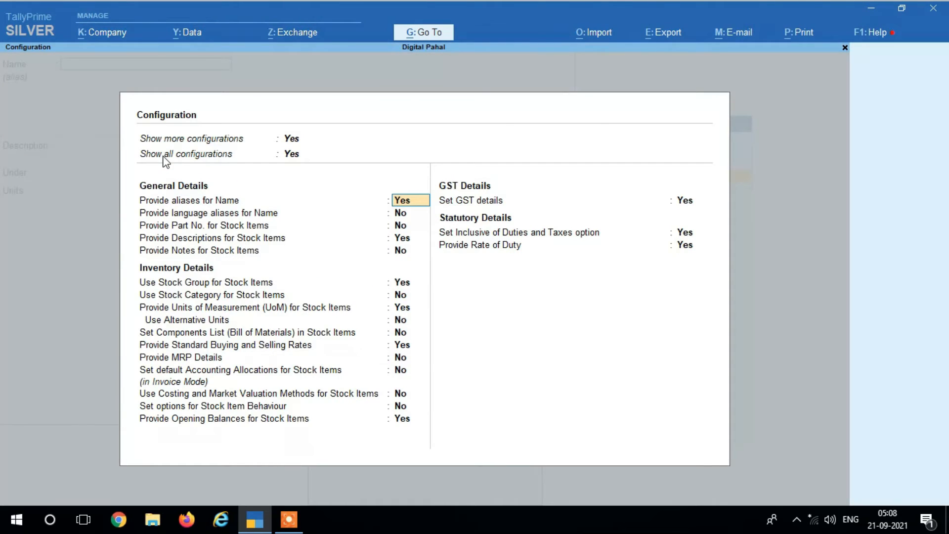
key(Return)
key(Return)
key(Return)
key(Return)
key(Return)
key(Return)
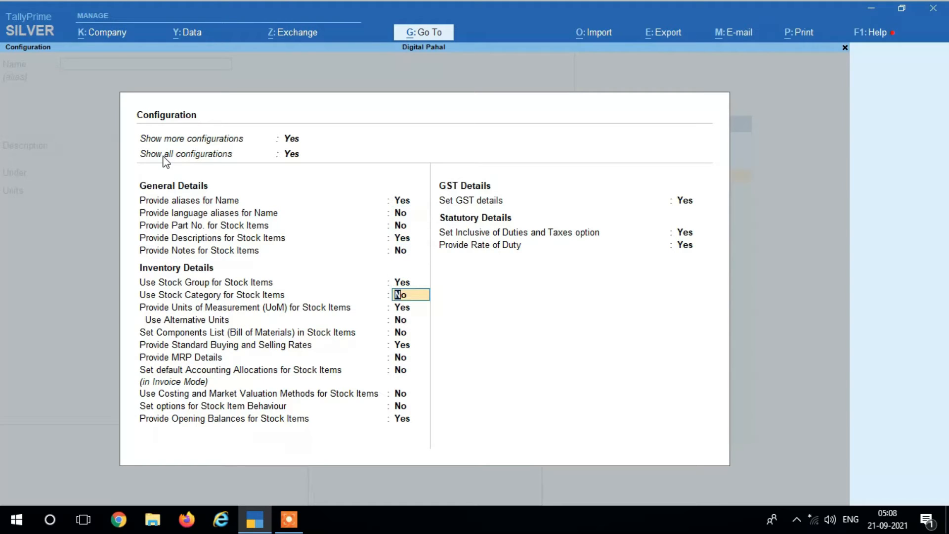
key(Up)
key(Up)
key(Up)
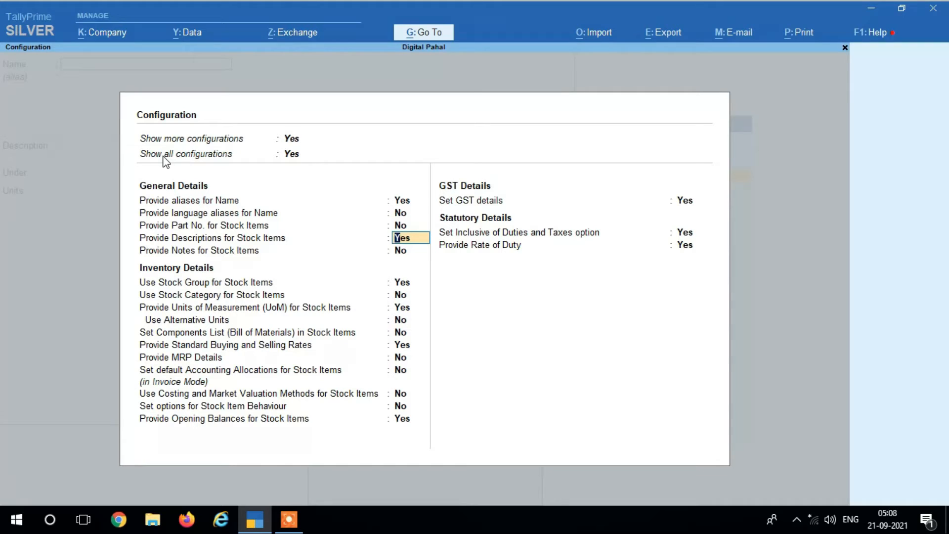
text(n)
key(Return)
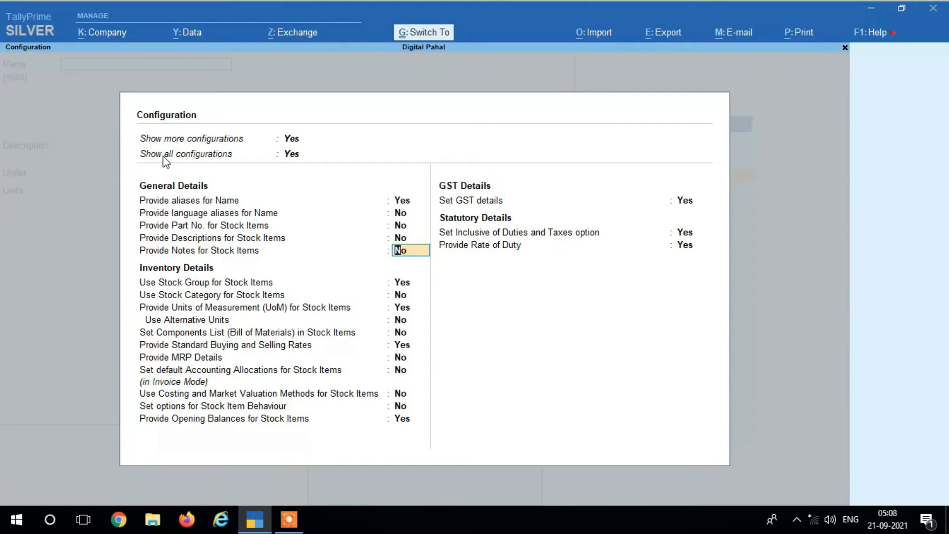
key(ctrl+a)
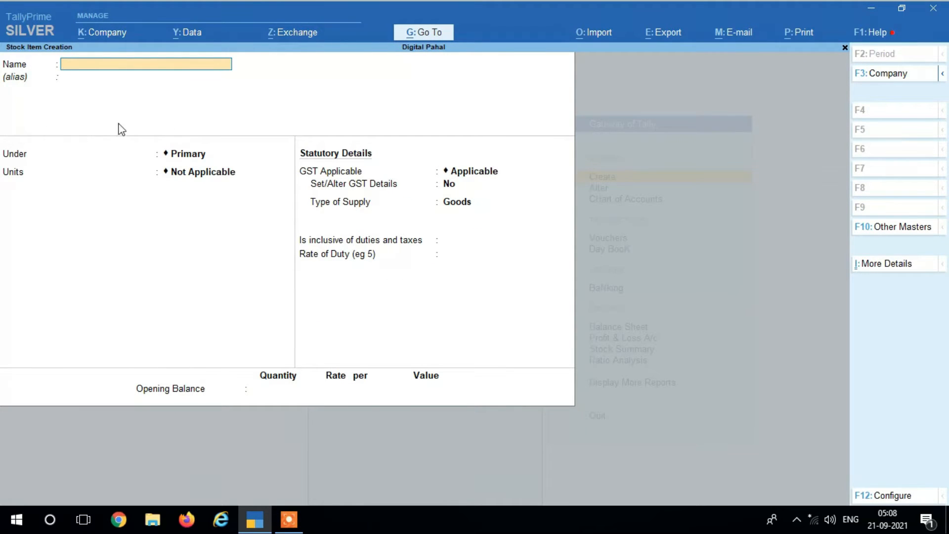
Set Provide Descriptions for Stock Items to Yes in the stock item configuration and save it.
key(F11)
key(Escape)
key(F12)
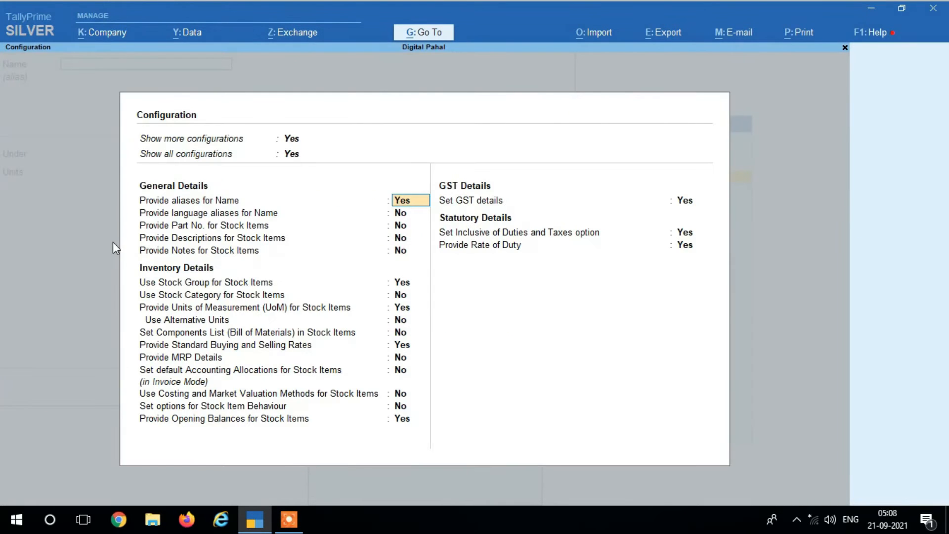
key(Down)
key(Down)
key(Down)
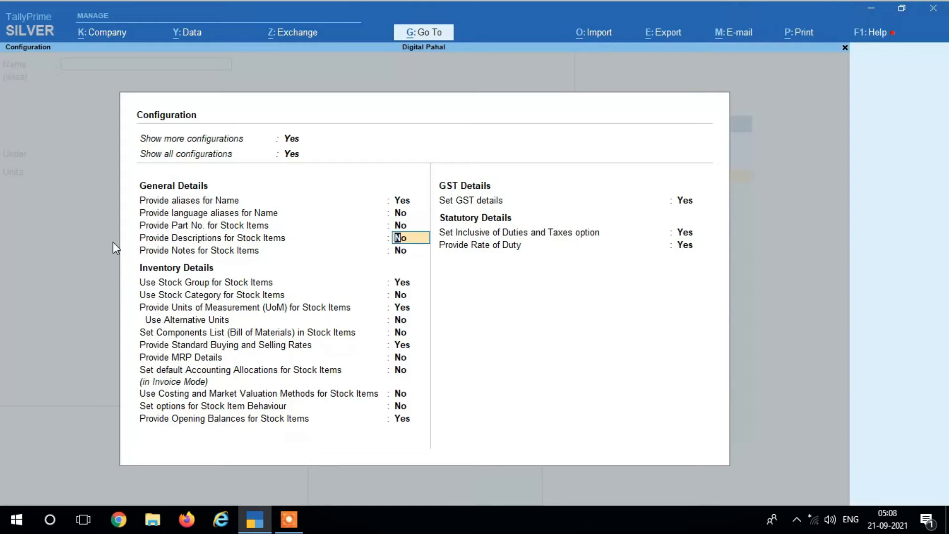
text(y)
key(Return)
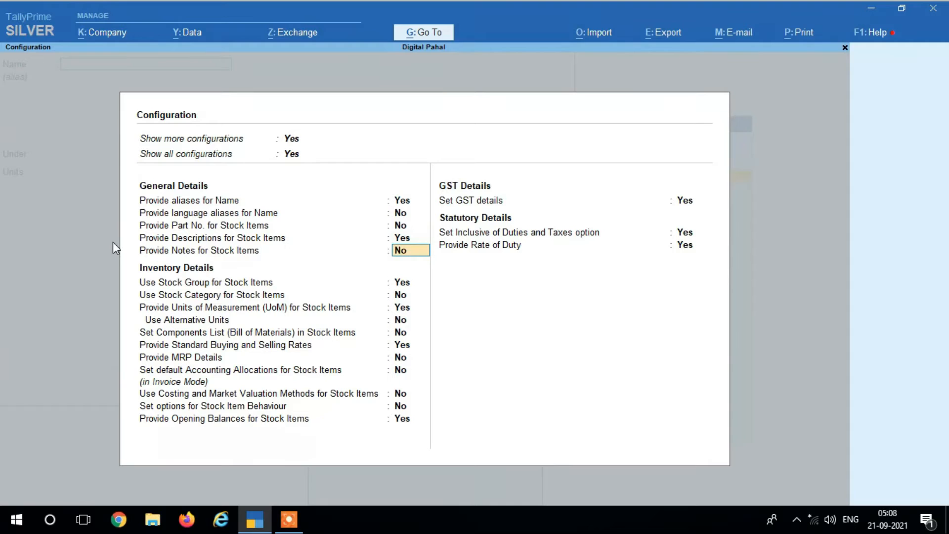
key(ctrl+a)
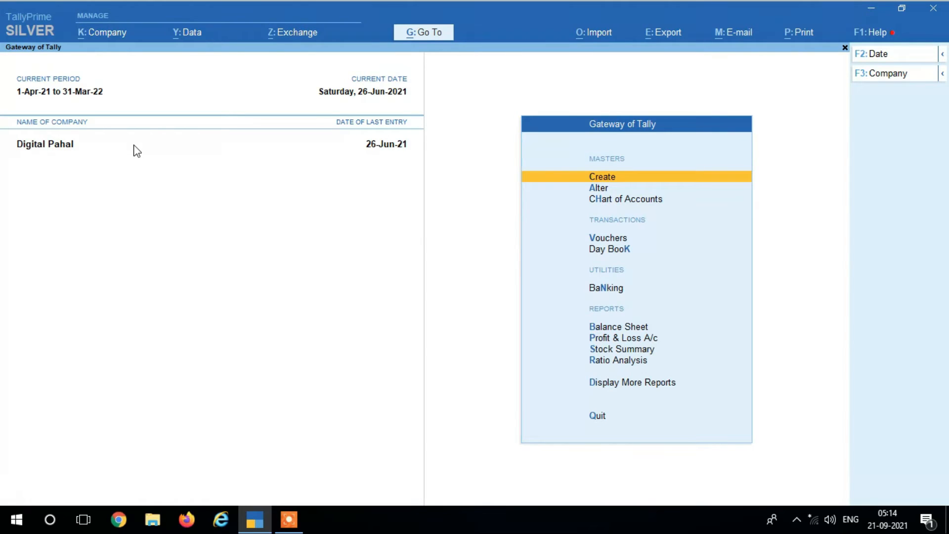
Open the list of existing stock items for master alteration.
key(Down)
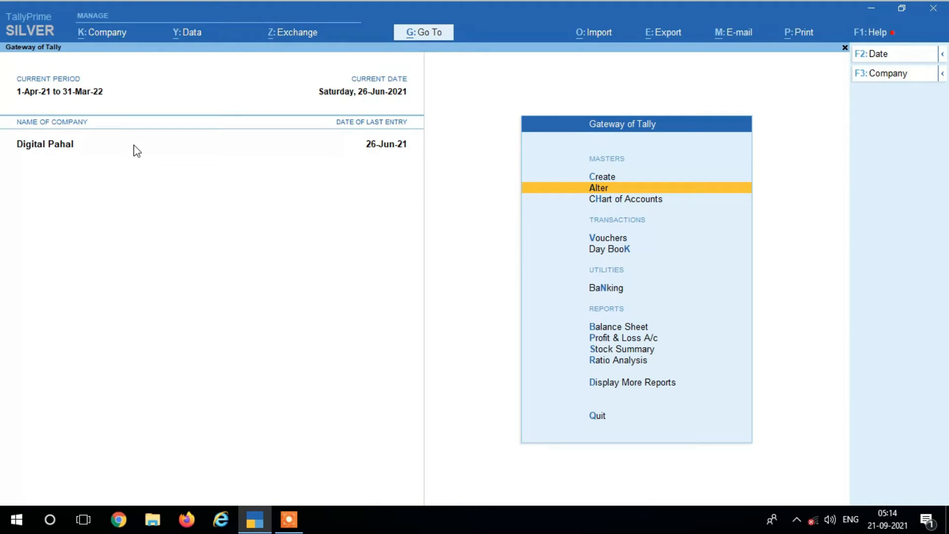
key(Return)
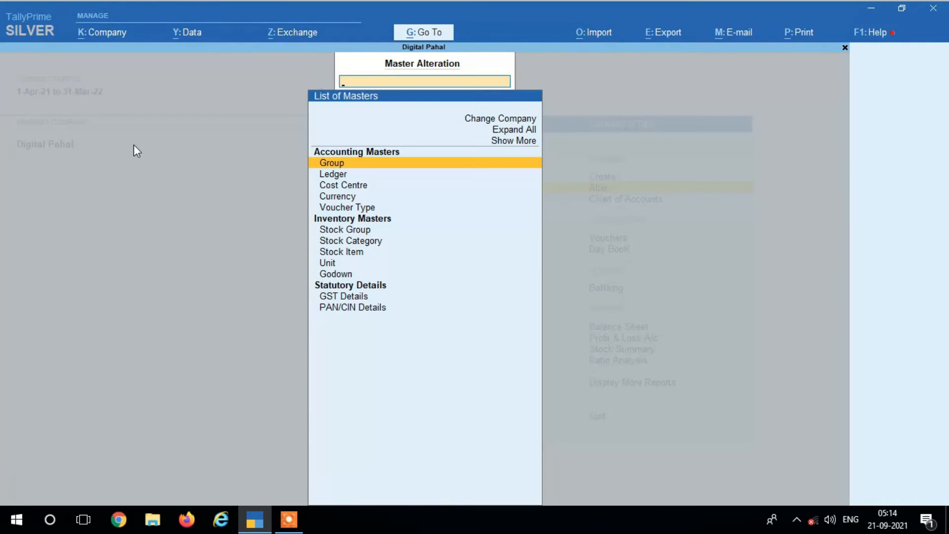
key(Down)
key(Down)
key(Down)
key(Down)
key(Down)
key(Down)
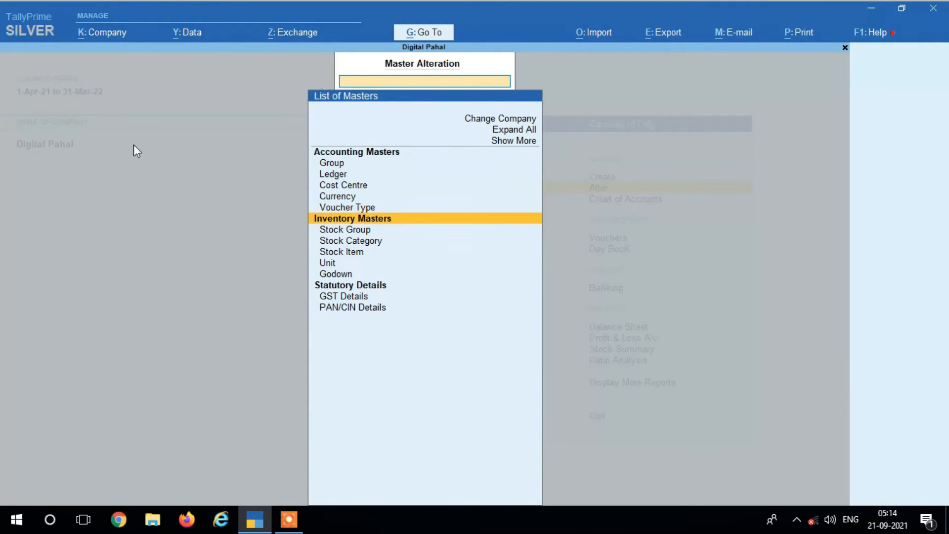
key(Down)
key(Return)
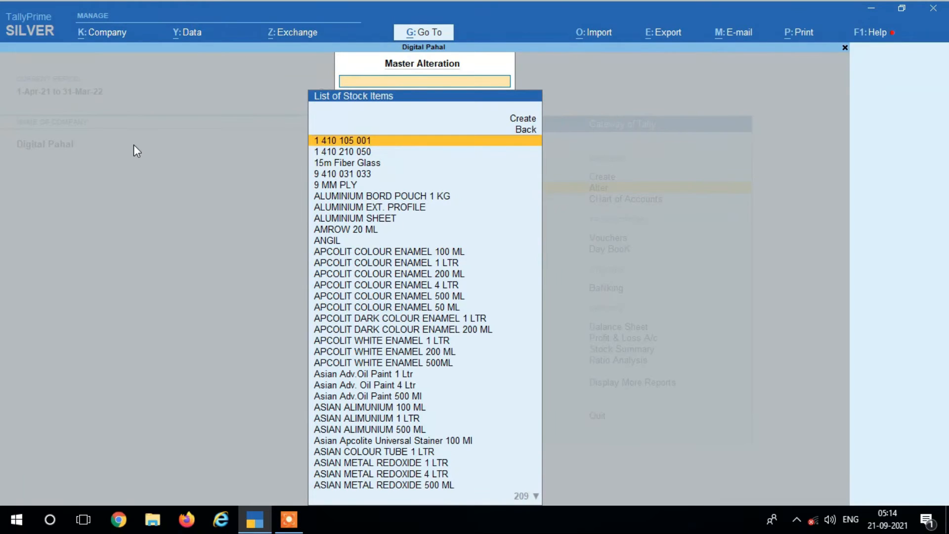
Find the MS WIRE stock item by searching for Ms and open it for alteration.
key(Down)
key(Down)
key(Down)
key(Down)
key(Down)
key(Down)
key(Down)
key(Down)
key(Down)
key(Down)
key(Down)
key(Down)
key(Down)
key(Down)
key(Down)
key(Down)
key(Down)
key(Down)
key(Down)
key(Down)
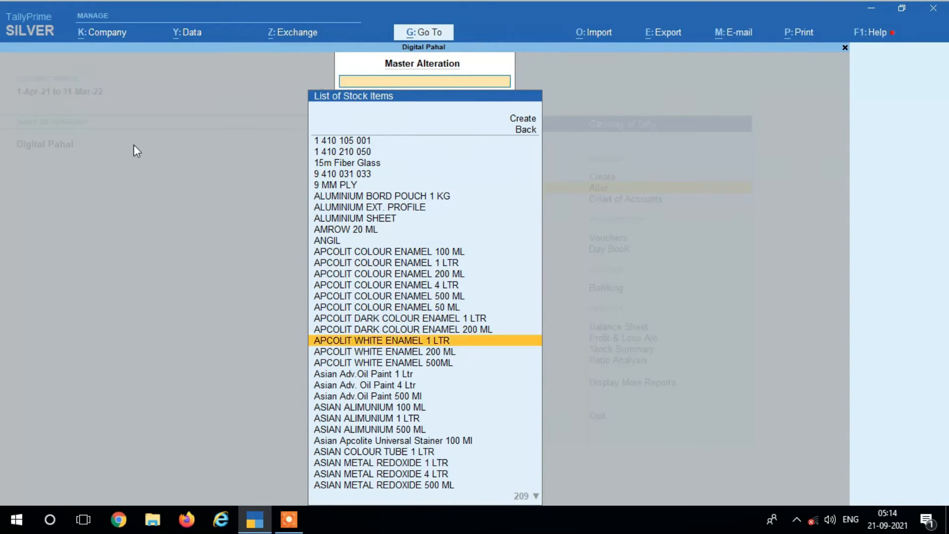
key(Down)
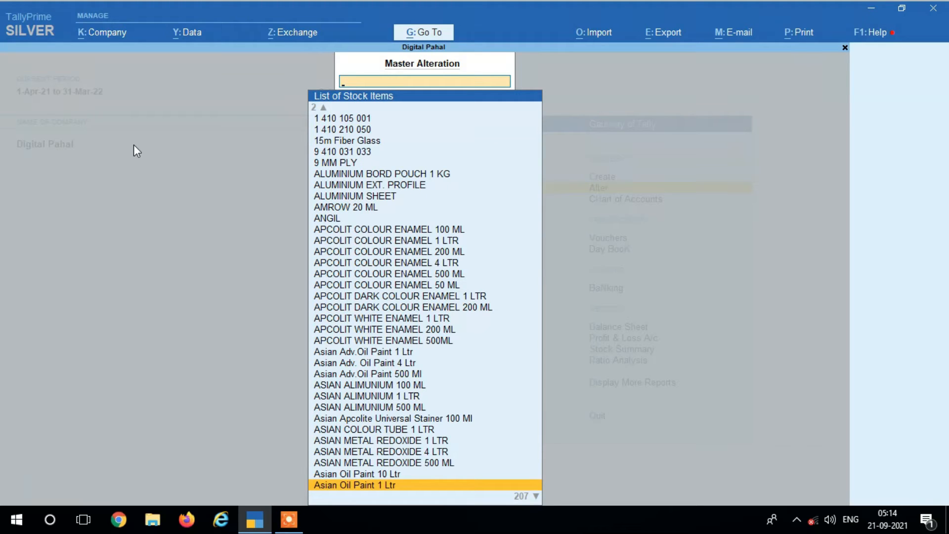
text(Ms)
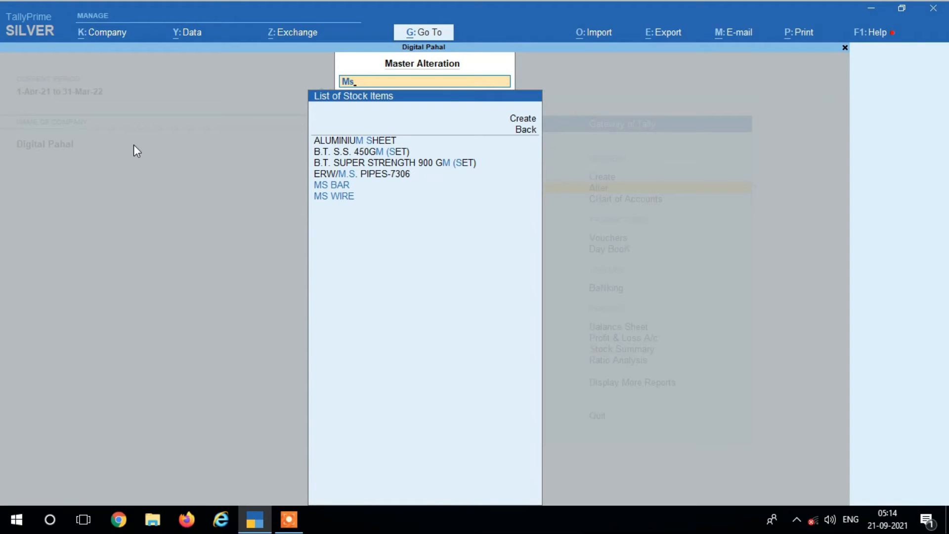
key(Return)
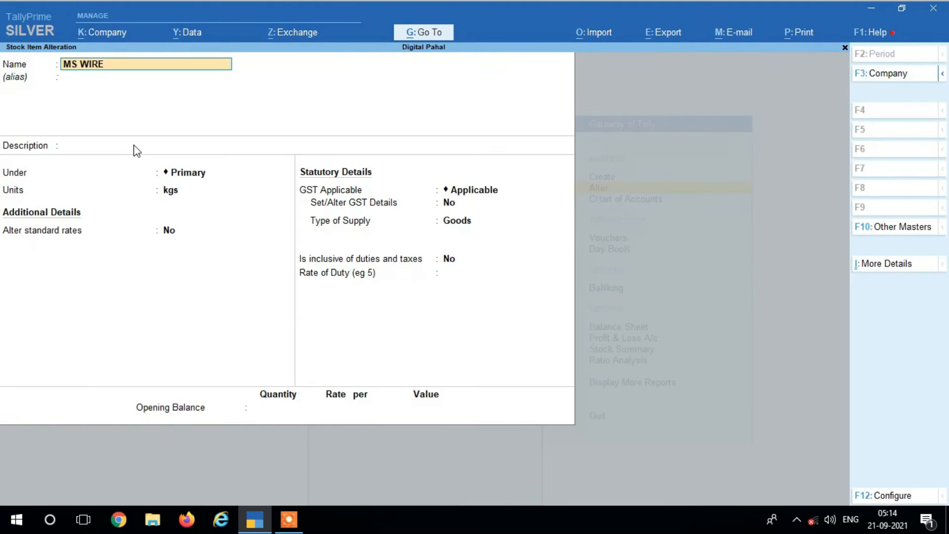
Enter 1x8x20 as the description of MS WIRE, keep its other details and save the item.
click(134, 145)
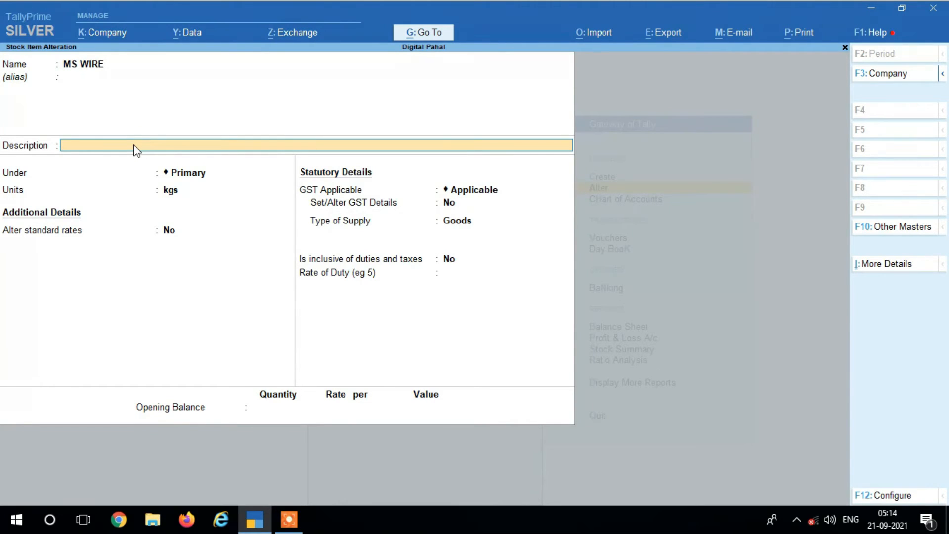
text(1x8x20)
key(Return)
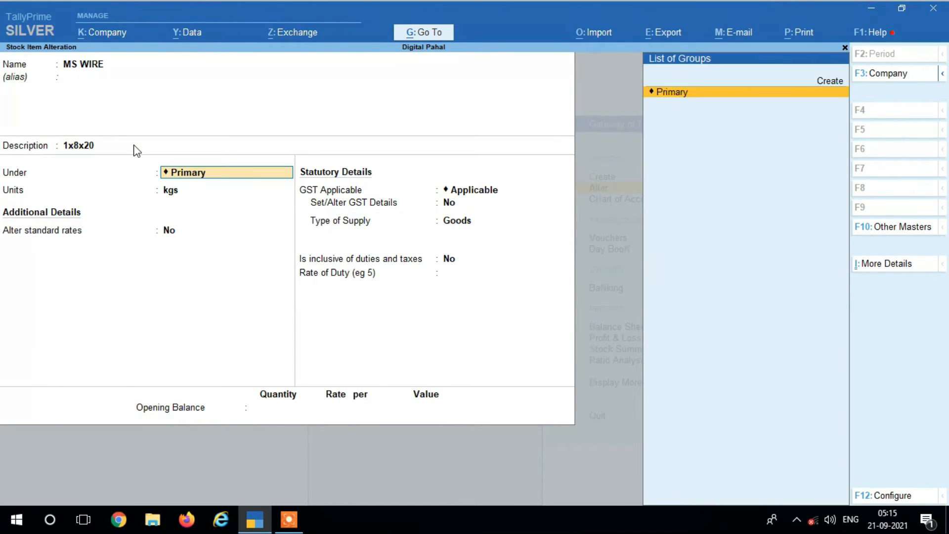
key(Return)
key(Return)
key(Return)
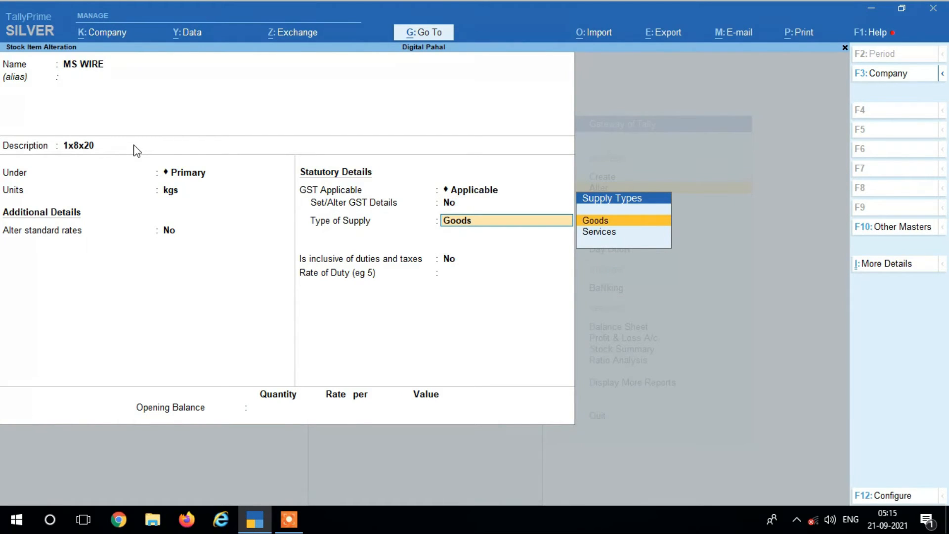
key(Return)
key(Return)
key(Return)
key(Return)
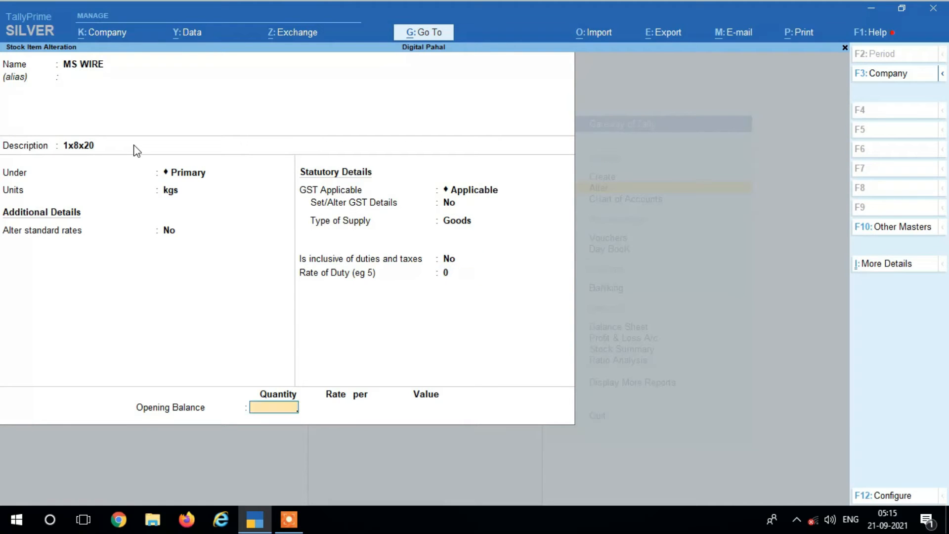
key(Return)
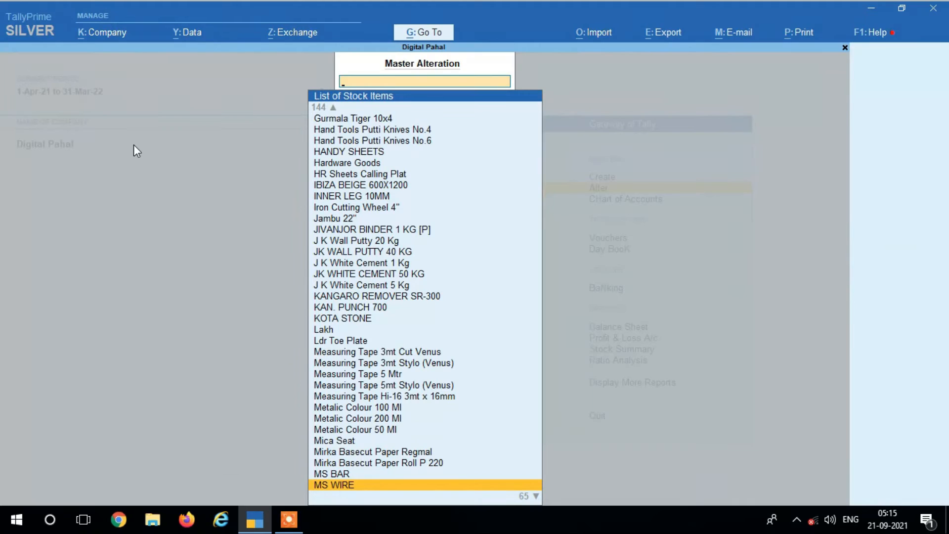
key(Up)
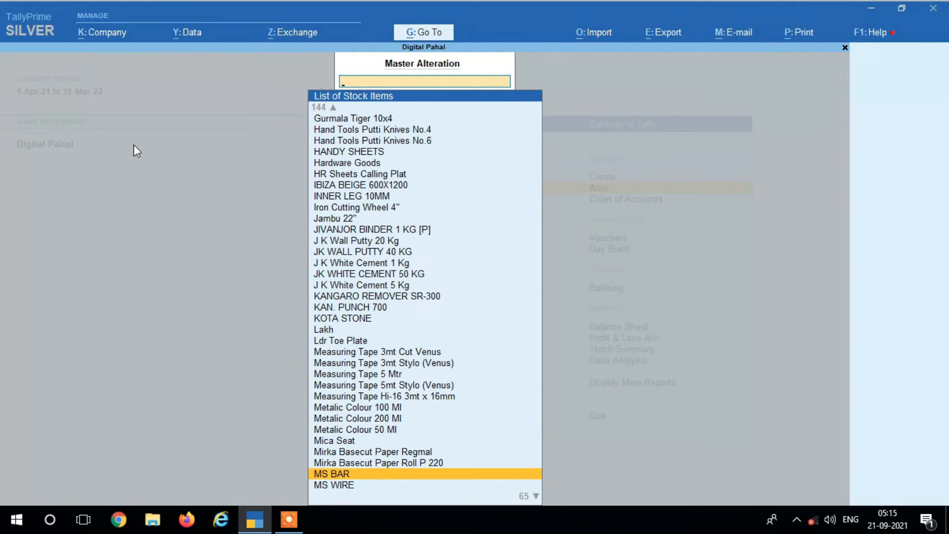
key(Return)
key(Return)
key(Return)
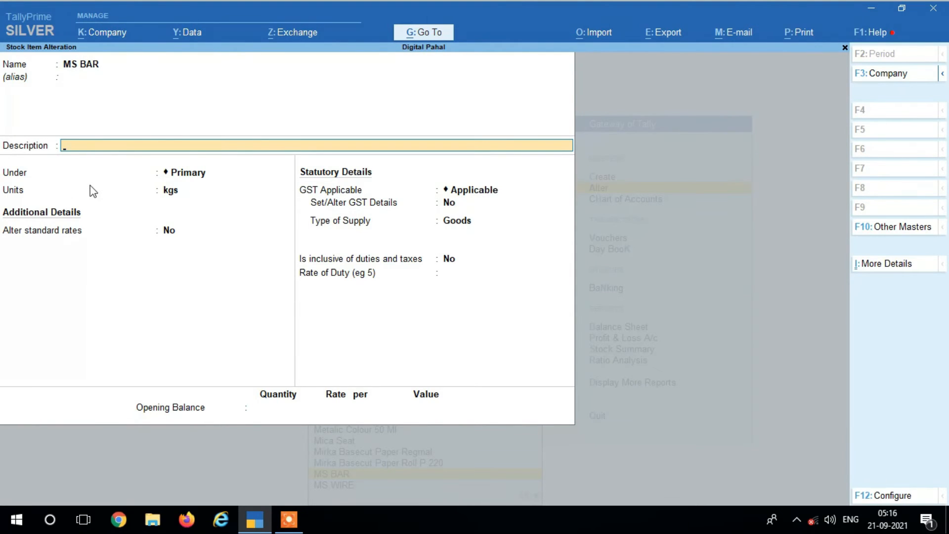
key(Escape)
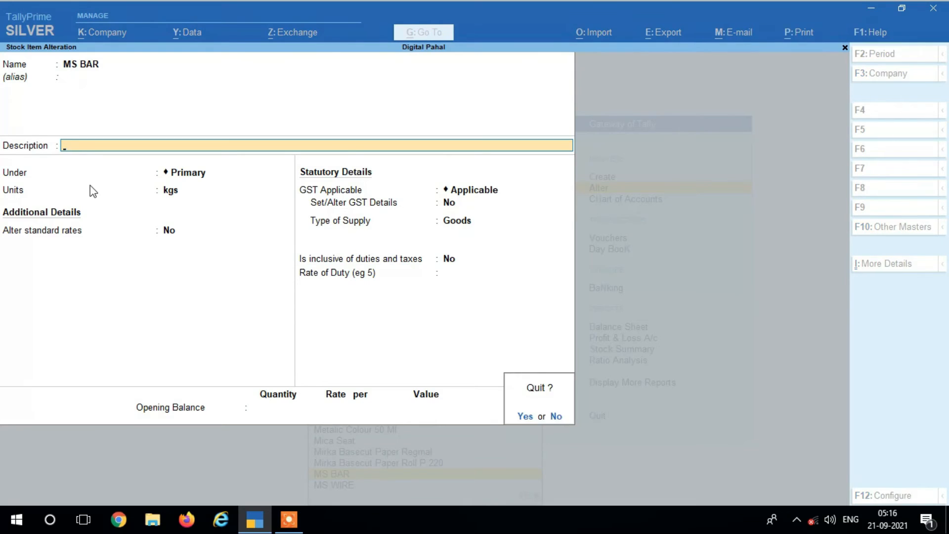
key(y)
Leave master alteration and open a new sales voucher.
key(Escape)
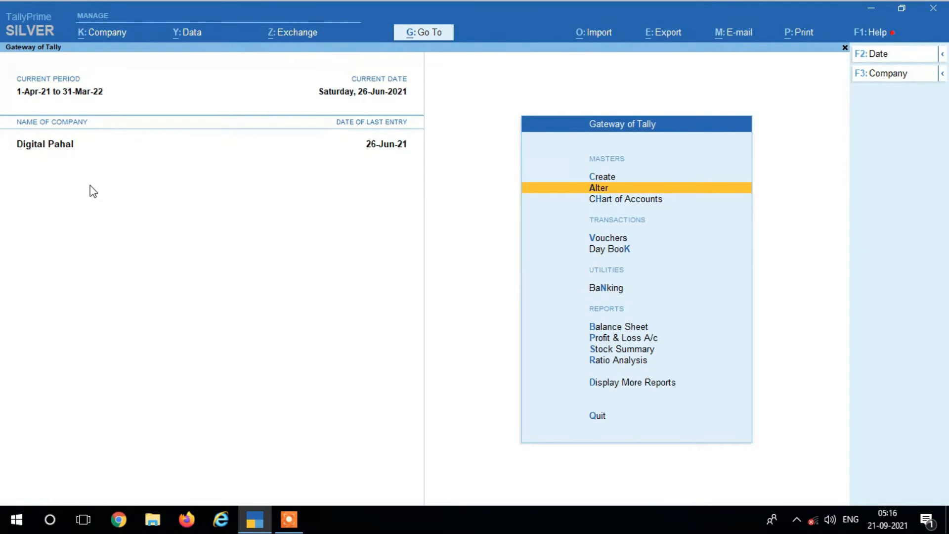
key(Down)
key(Down)
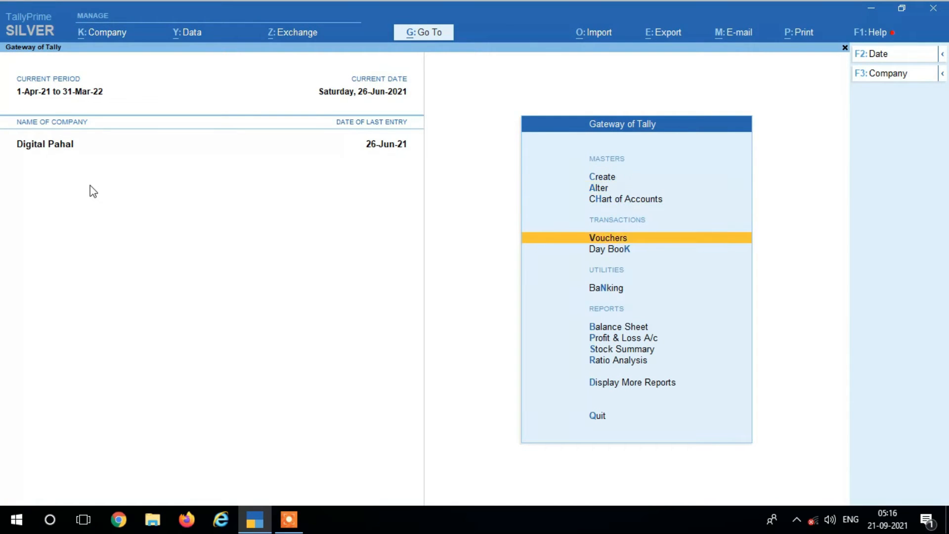
key(Return)
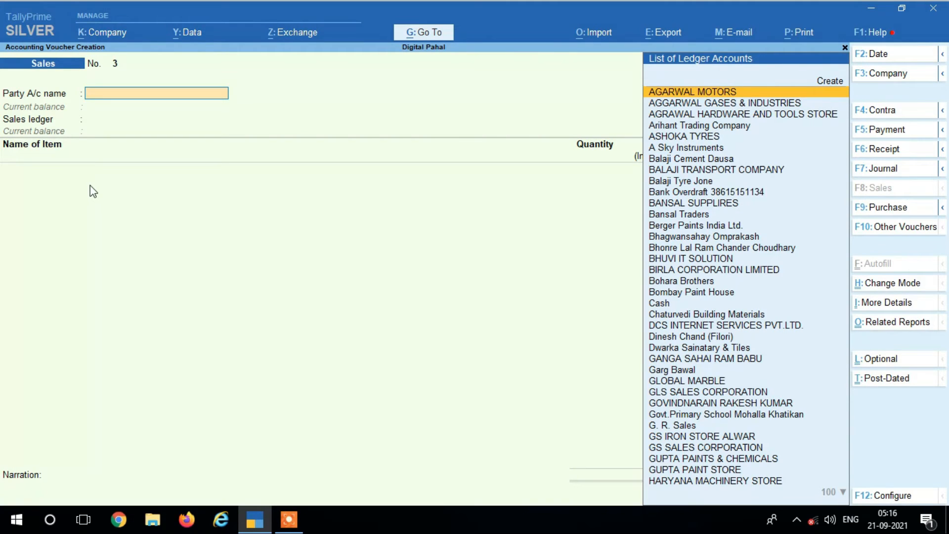
Choose Arihant Trading Company as the party account, leaving the dispatch details blank and accepting the default party details.
key(Down)
key(Down)
key(Down)
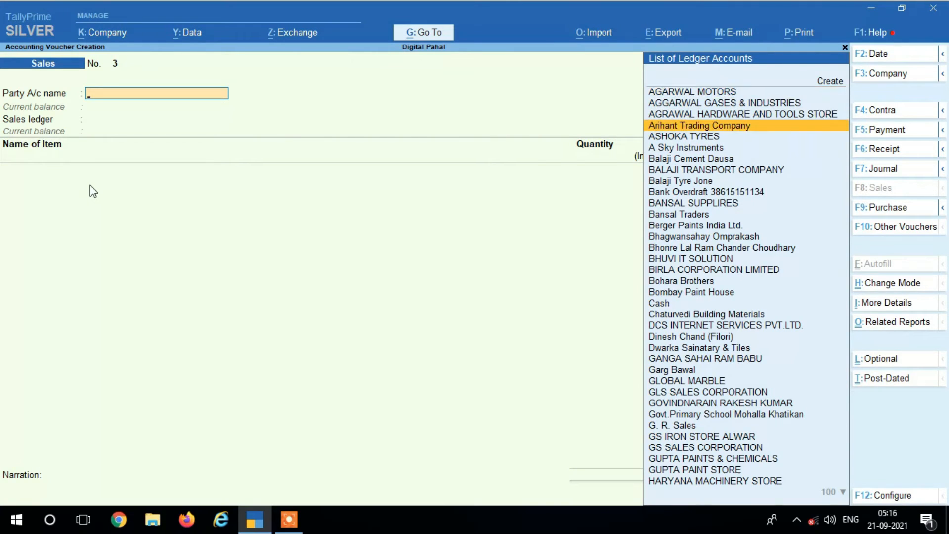
key(Return)
key(Return)
key(Return)
key(Return)
key(Return)
key(Return)
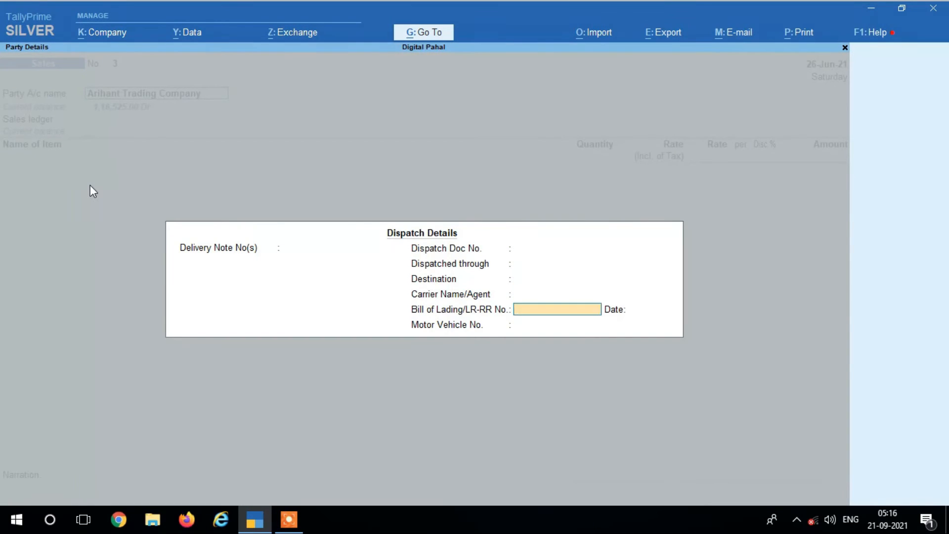
key(Return)
key(Return)
key(Return)
key(Return)
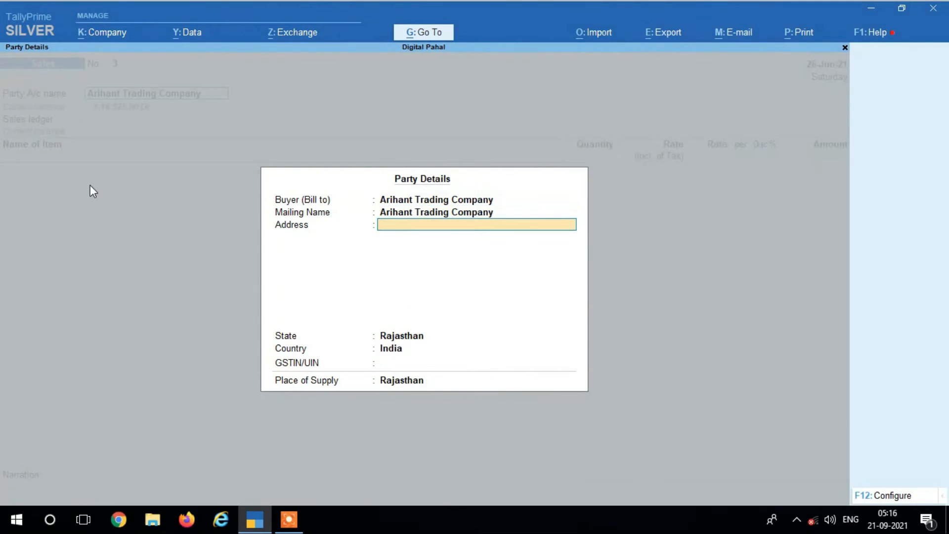
key(Return)
key(Return)
key(Return)
key(Return)
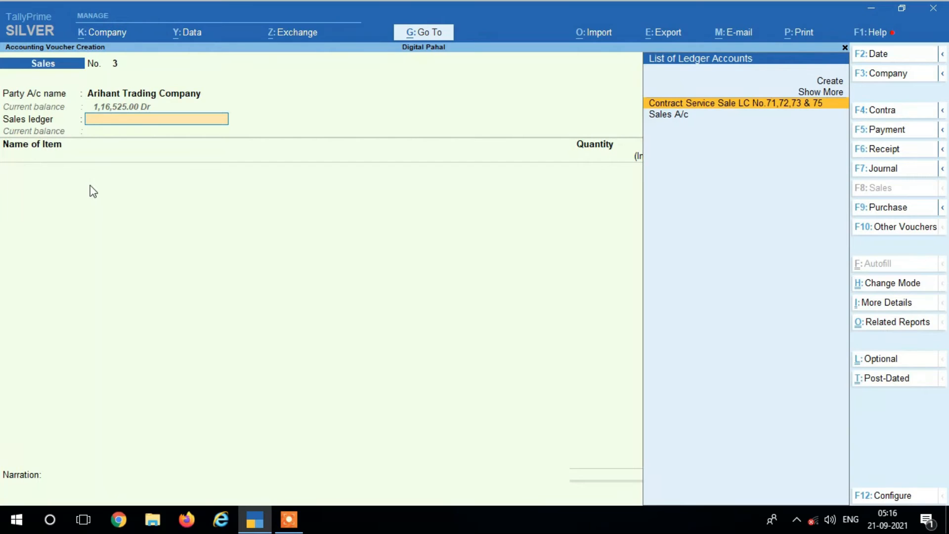
Set Sales A/c as the sales ledger and choose MS WIRE as the first item, leaving its allocation details unfilled.
key(Down)
key(Return)
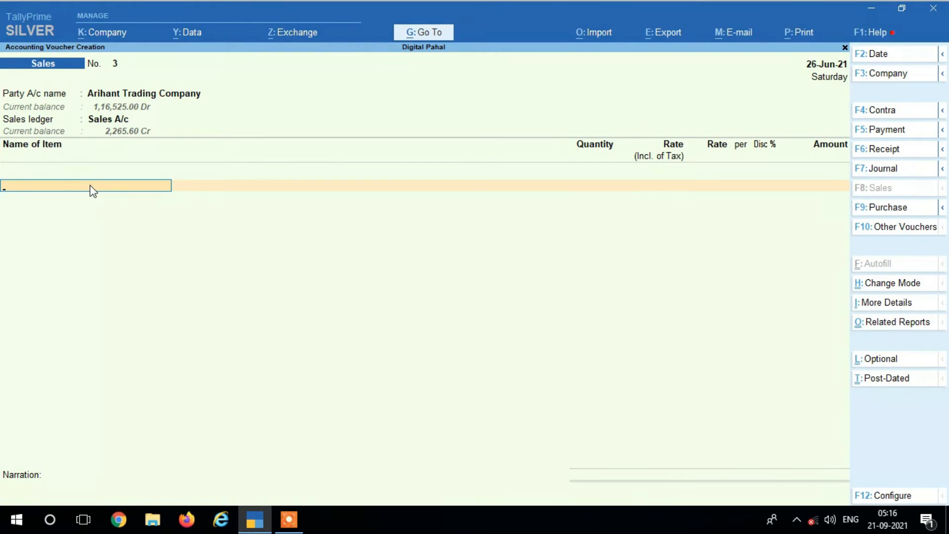
text(Ms)
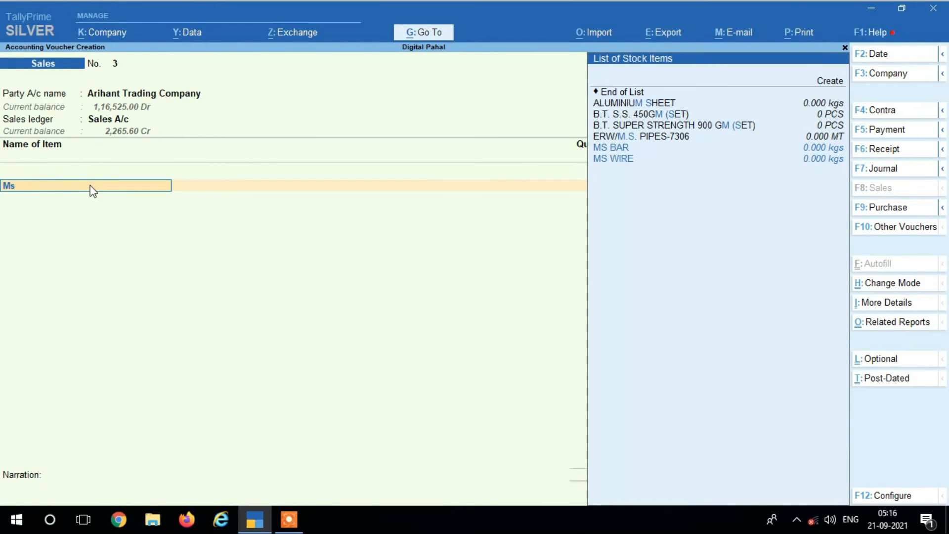
key(Down)
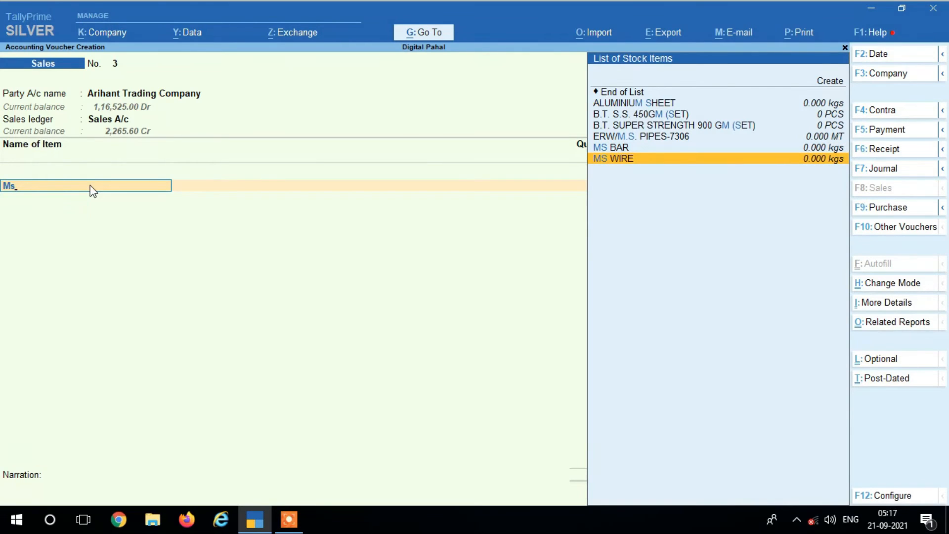
key(Return)
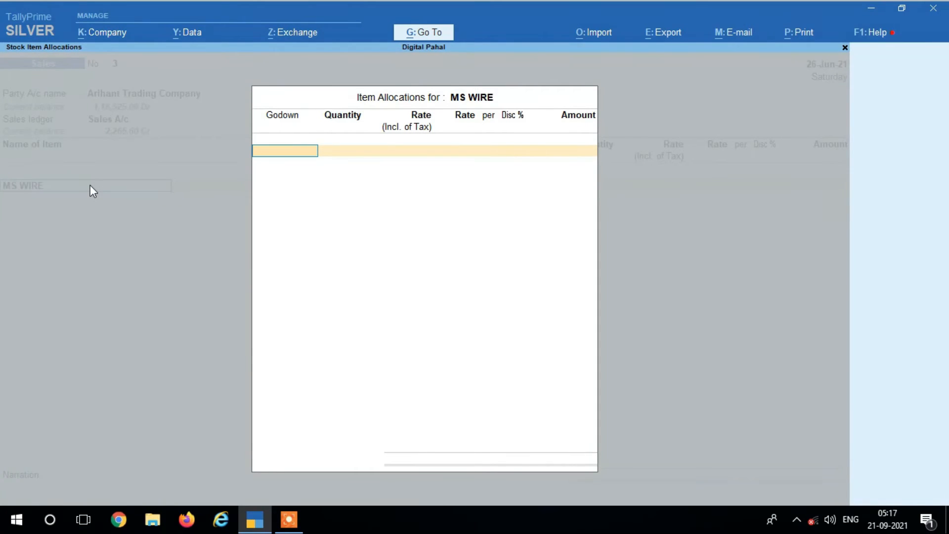
key(Escape)
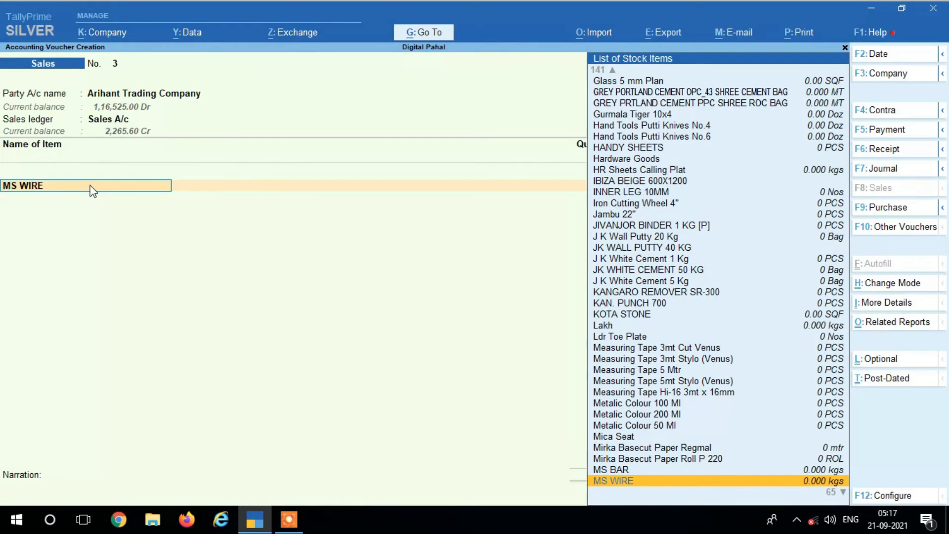
Configure the voucher to provide additional descriptions for stock items, keeping all other configuration options.
key(F12)
key(Up)
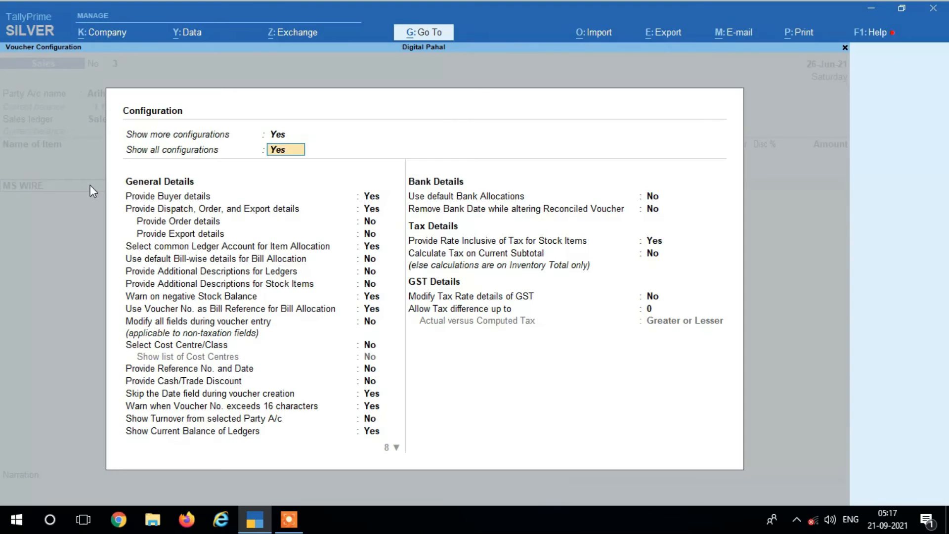
key(Up)
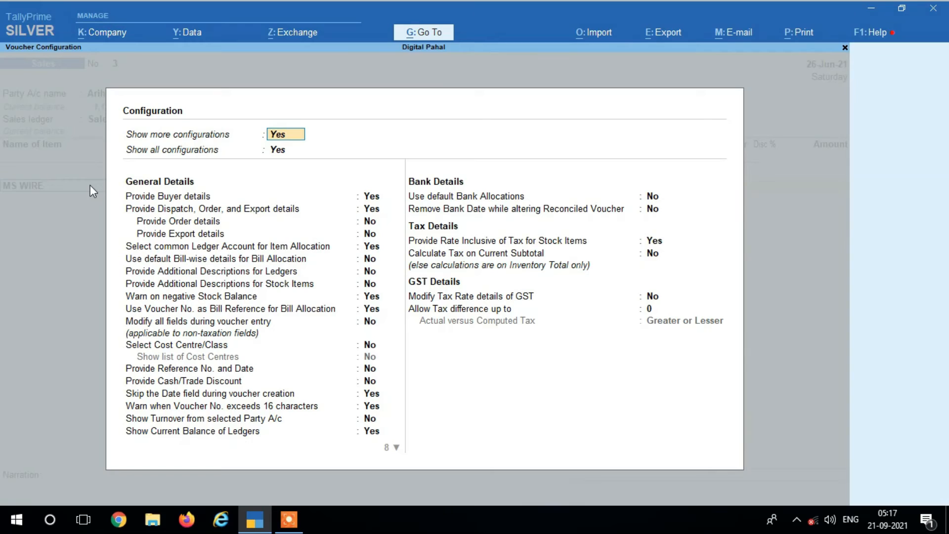
key(Return)
key(Return)
key(Return)
key(Return)
key(Return)
key(Return)
key(Return)
key(Return)
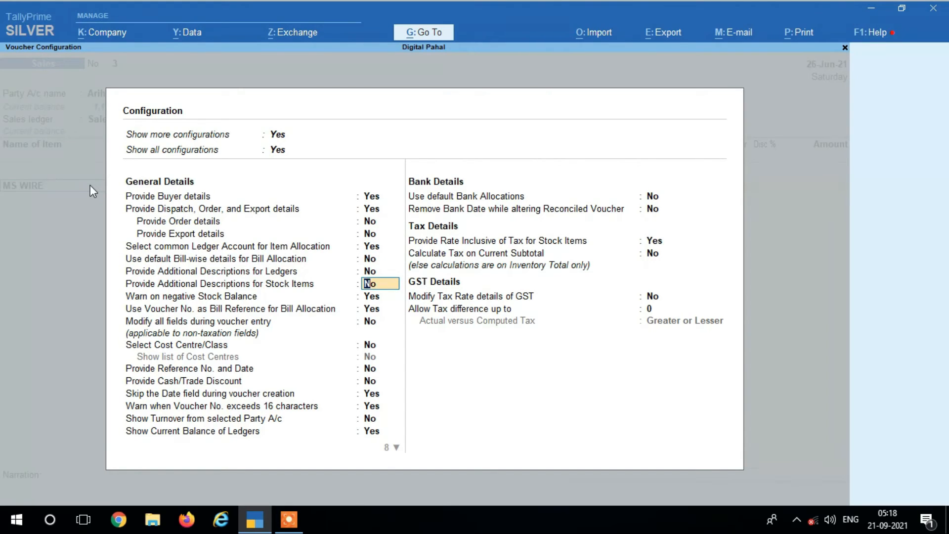
text(y)
key(Return)
key(Return)
key(Return)
key(Return)
key(Return)
key(Return)
key(Return)
key(Return)
key(Return)
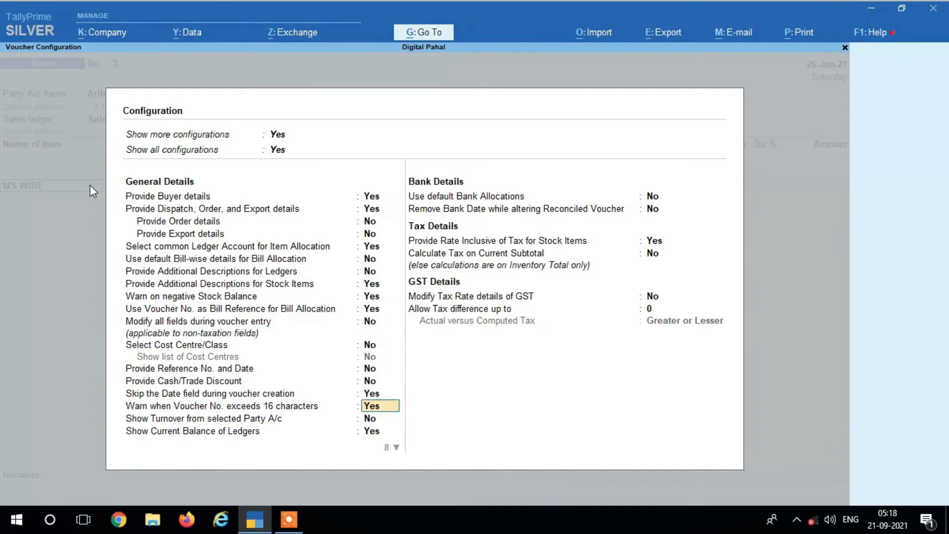
key(Return)
key(Return)
key(Return)
key(Return)
key(Return)
key(Return)
key(Return)
key(Return)
key(Return)
key(Return)
key(Return)
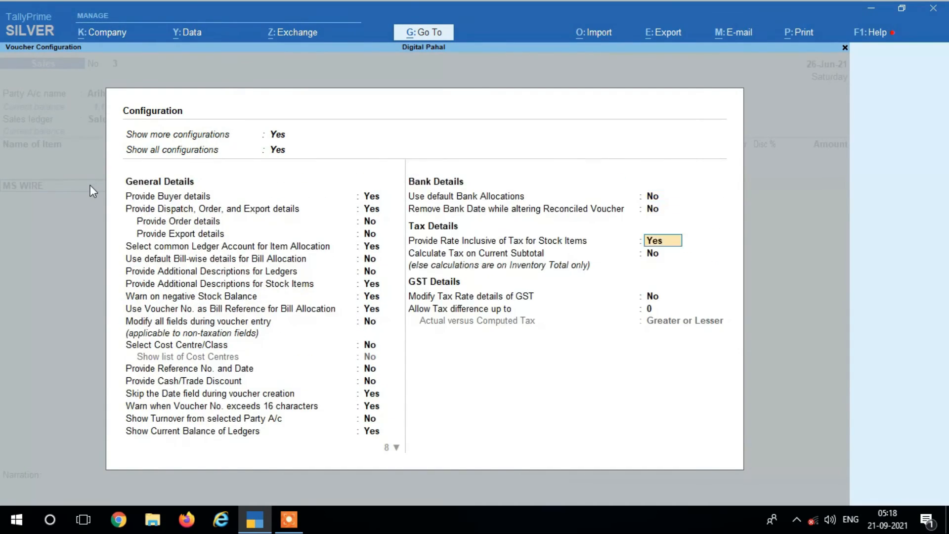
key(Return)
key(Return)
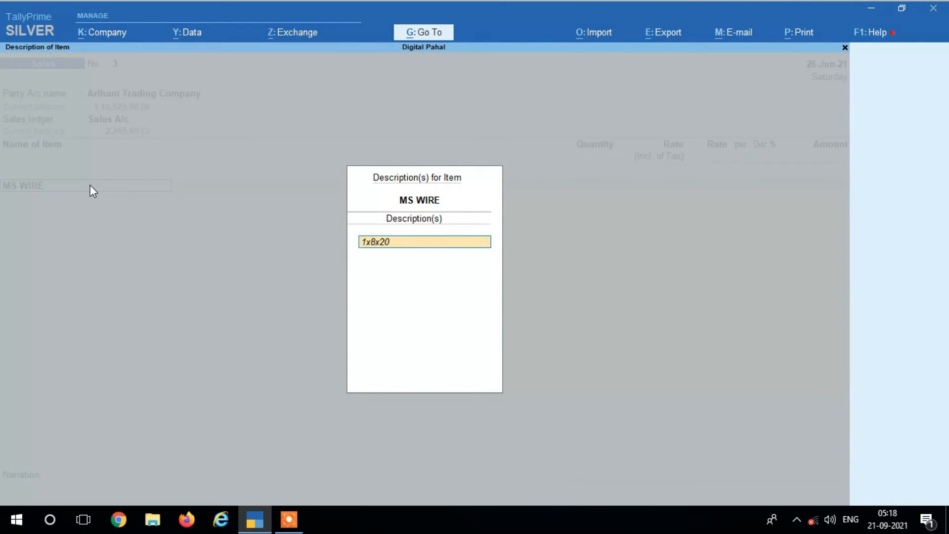
Accept the description 1x8x20 for MS WIRE in the voucher and return to the item line.
key(Return)
key(Return)
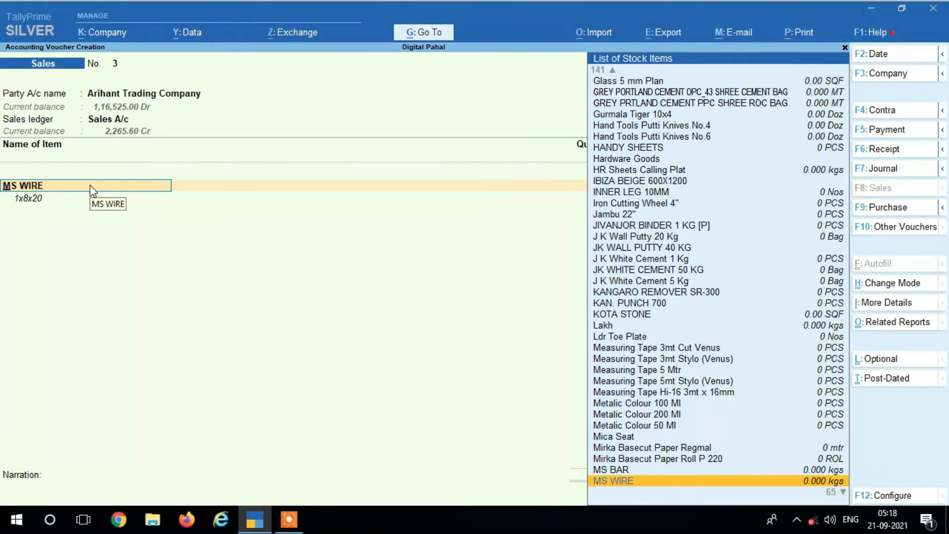
key(Return)
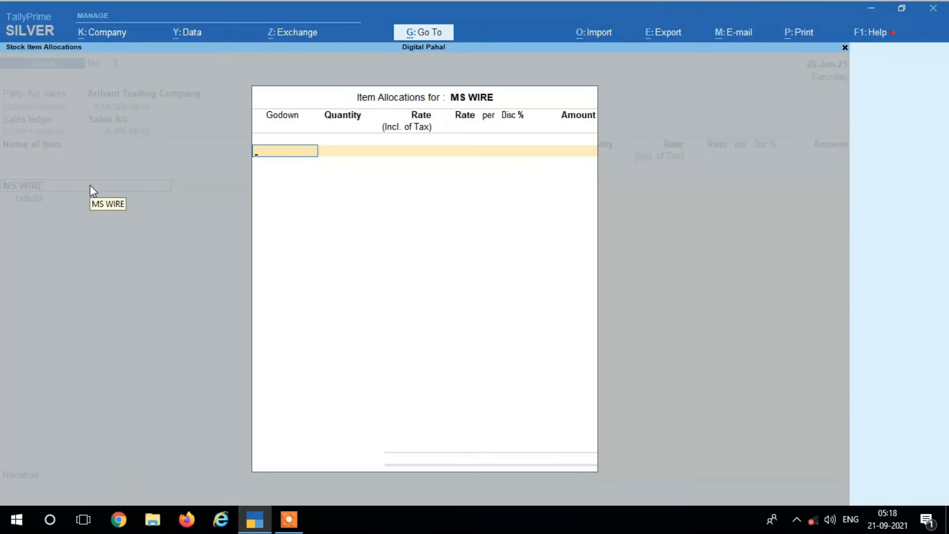
key(Escape)
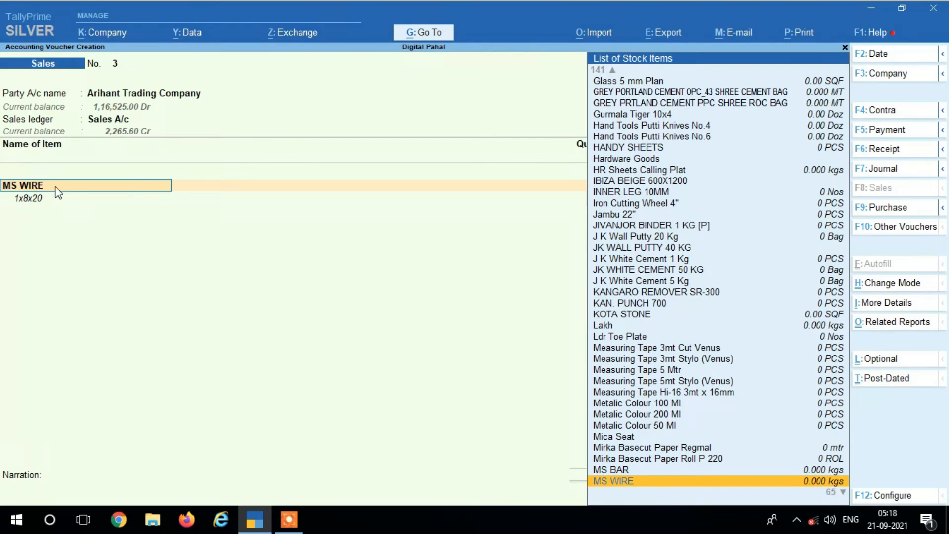
Allocate 50 kgs of MS WIRE from godown DAUSA TO DIDWANA at a tax-inclusive rate of 70, and accept the line with its description.
key(Return)
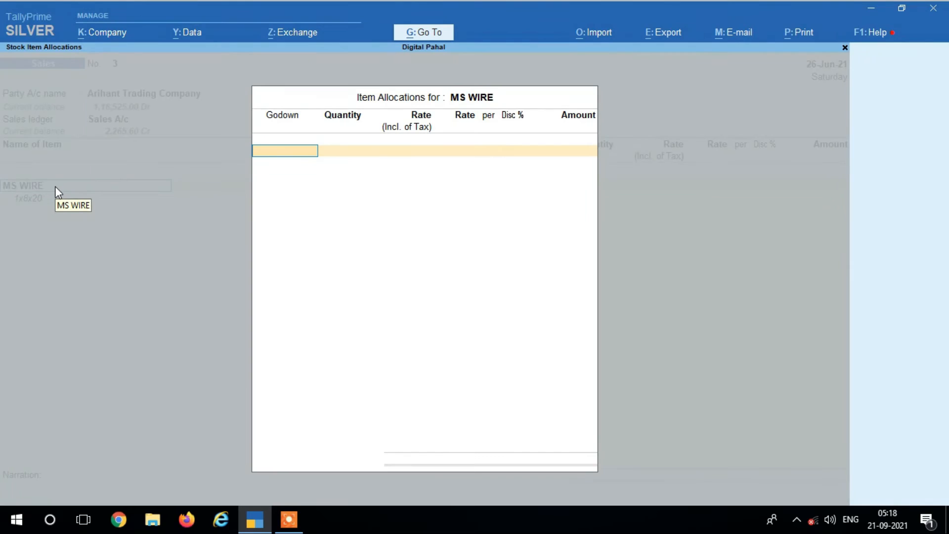
key(Down)
key(Down)
key(Down)
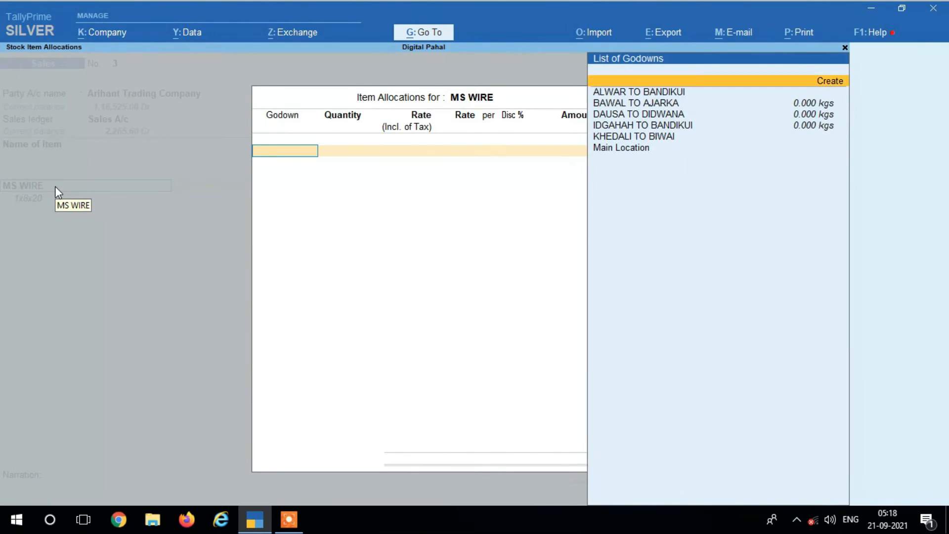
key(Return)
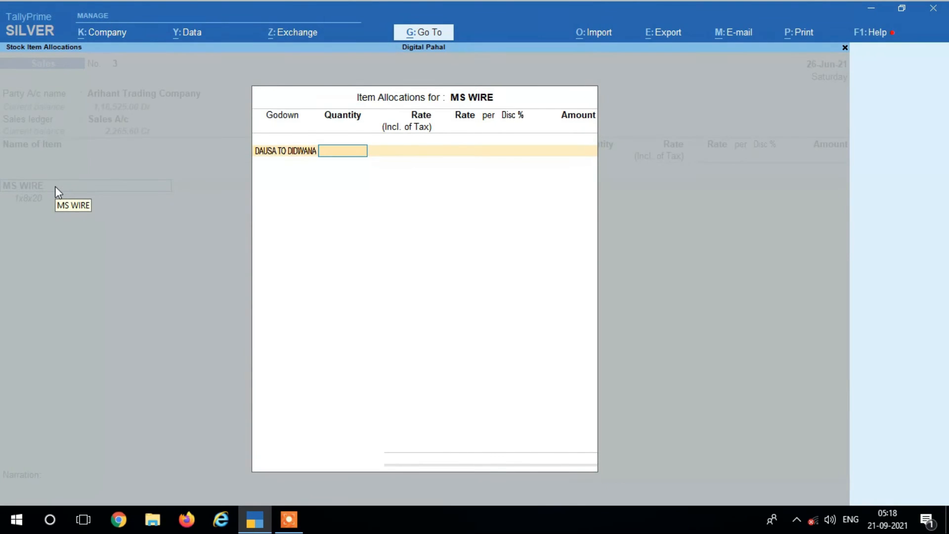
text(50)
key(Return)
key(Return)
text(70)
key(Return)
key(Return)
key(Return)
key(Return)
key(Return)
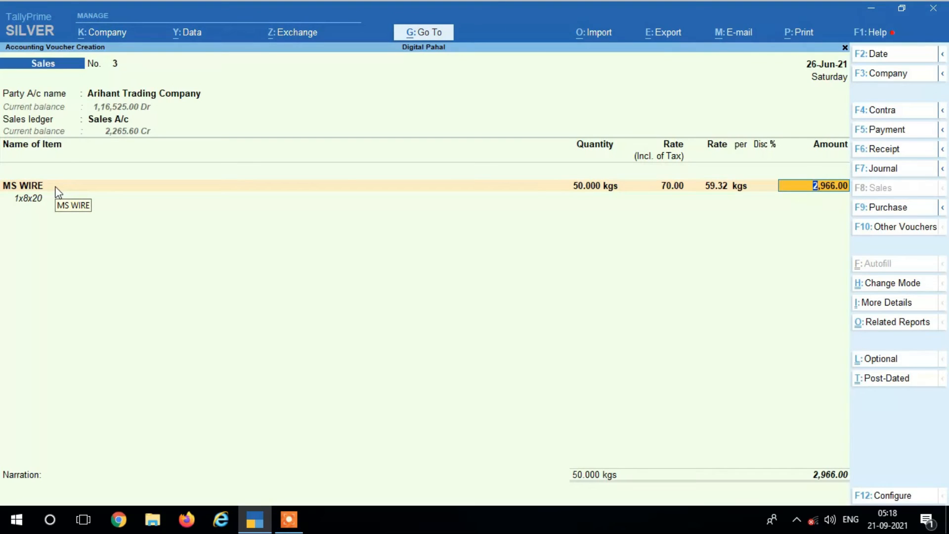
key(Return)
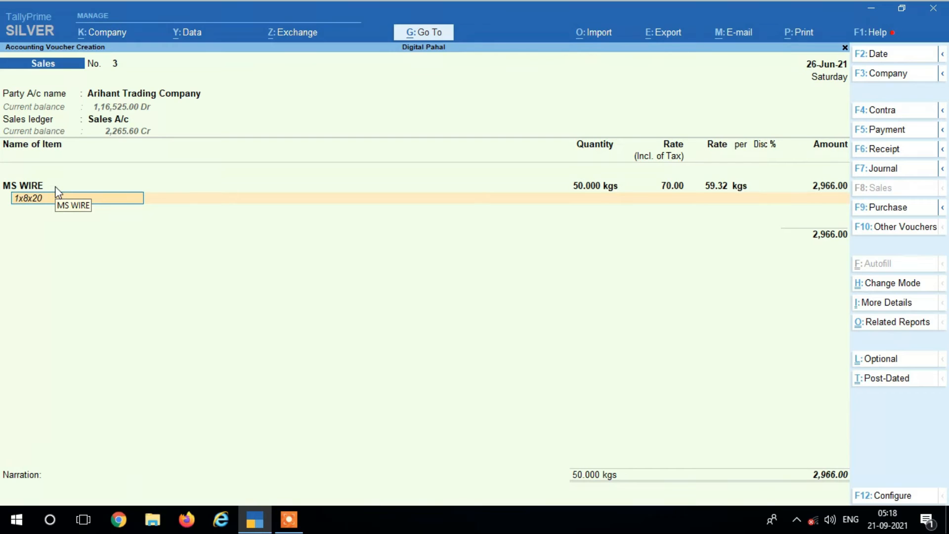
key(Return)
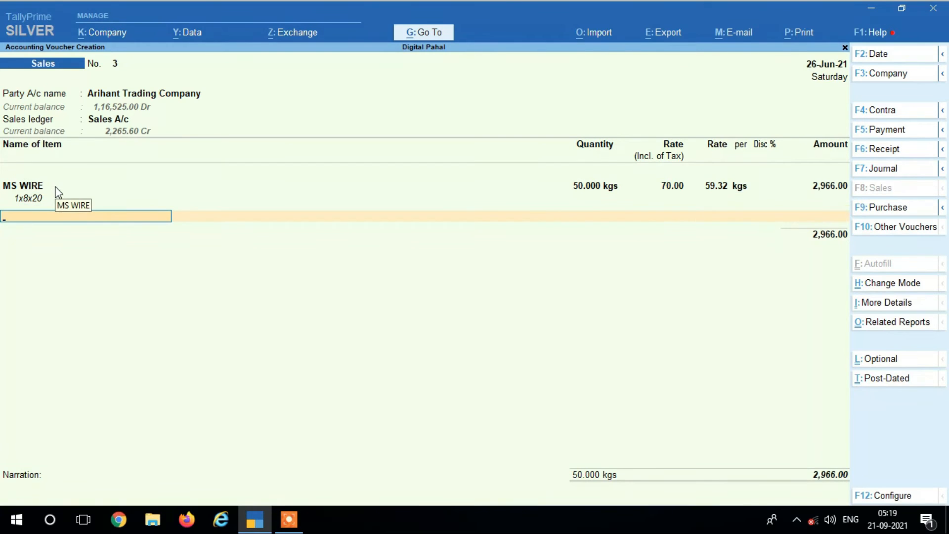
Add ALUMINIUM SHEET as the second item with the description 5x8x50.
text(Ms)
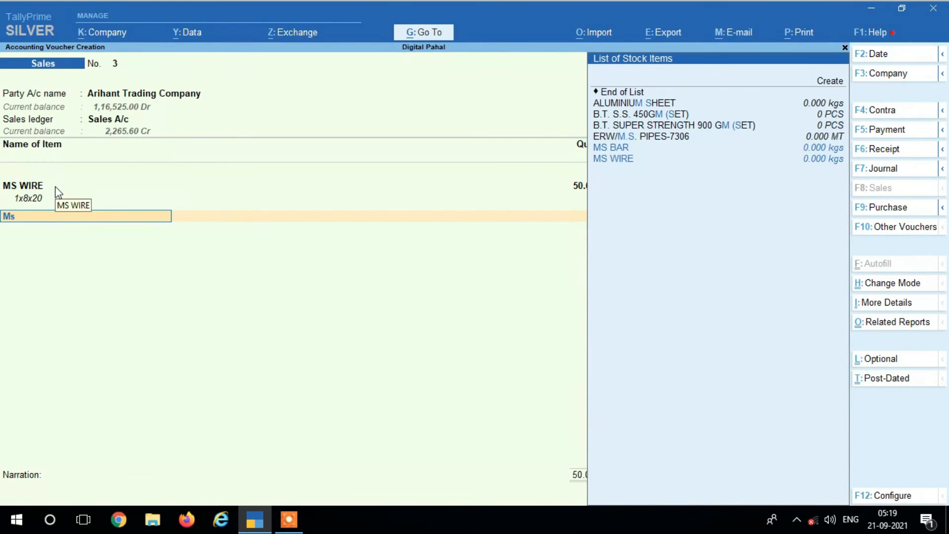
key(Up)
key(Up)
key(Up)
key(Up)
key(Up)
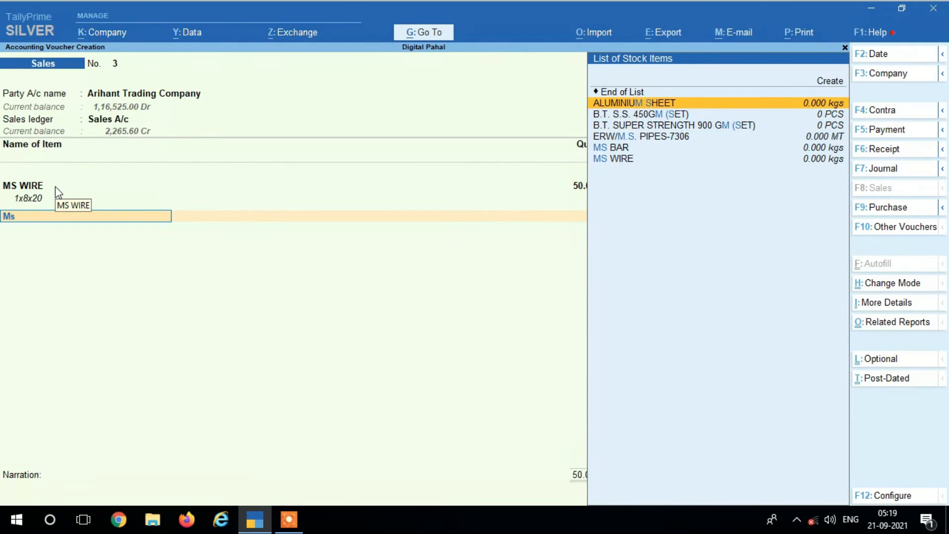
key(Return)
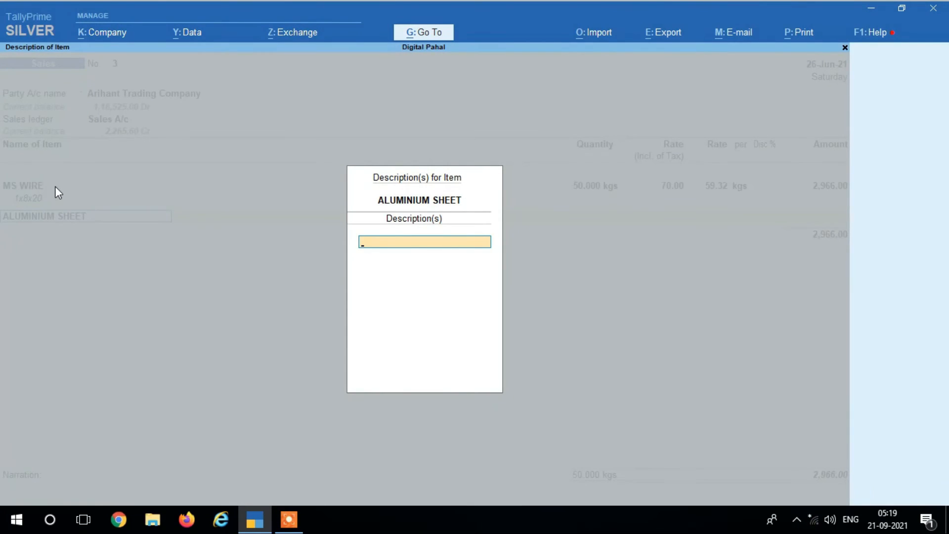
text(5x)
key(Return)
key(Return)
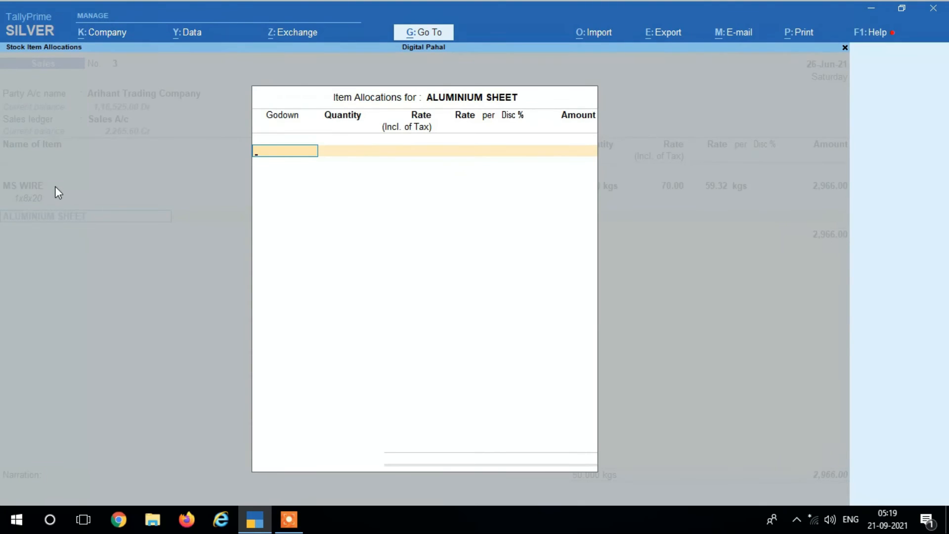
Allocate 60 kgs of ALUMINIUM SHEET from godown BAWAL TO AJARKA at a tax-inclusive rate of 70, and finish the item entries.
key(Down)
key(Down)
key(Down)
key(backslash)
key(Return)
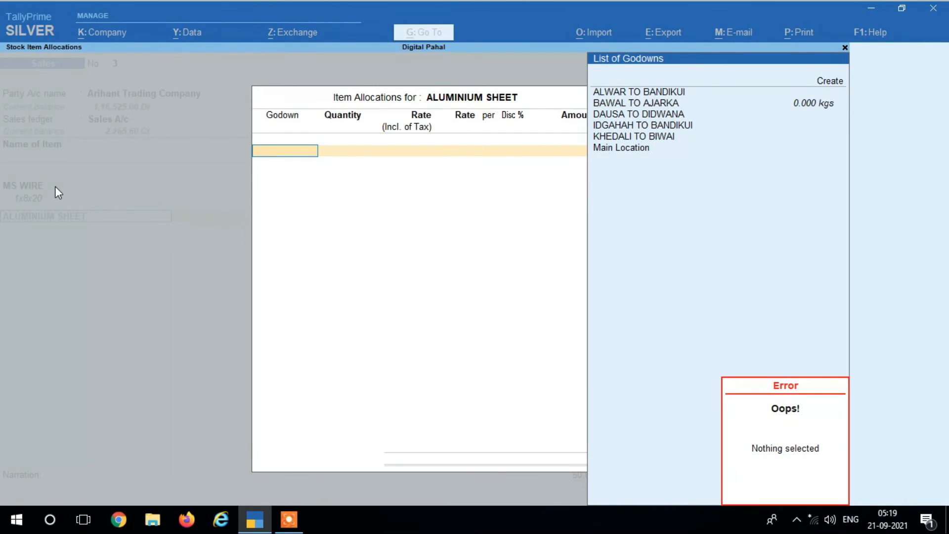
key(Return)
text(60)
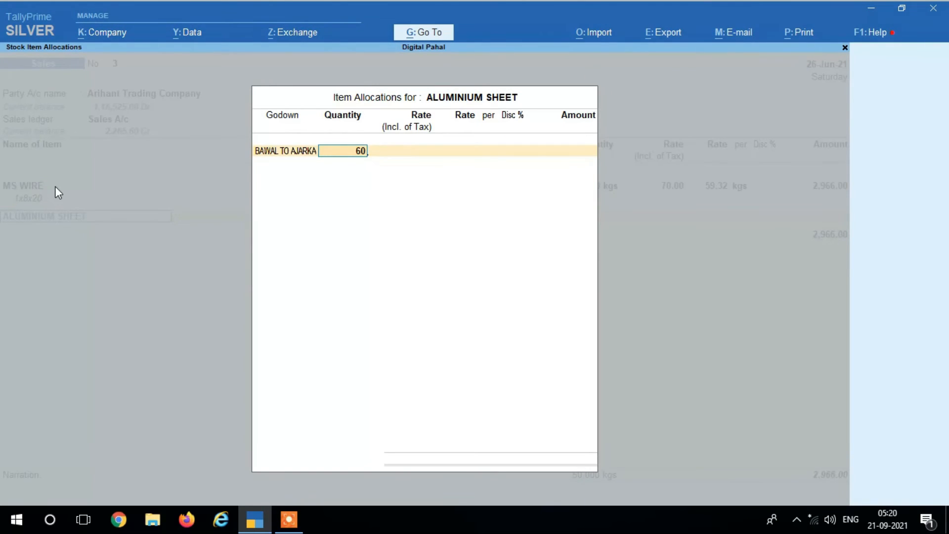
key(Return)
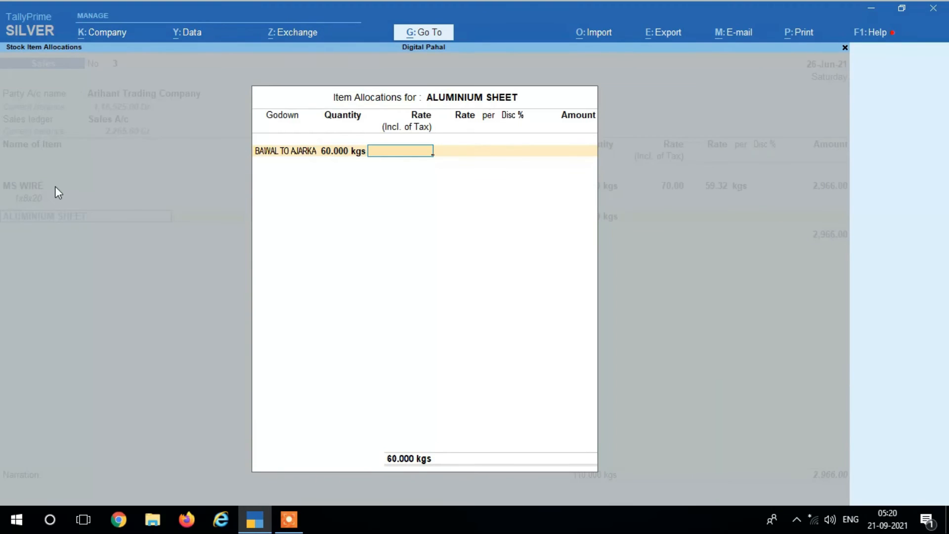
text(70)
key(Return)
key(Return)
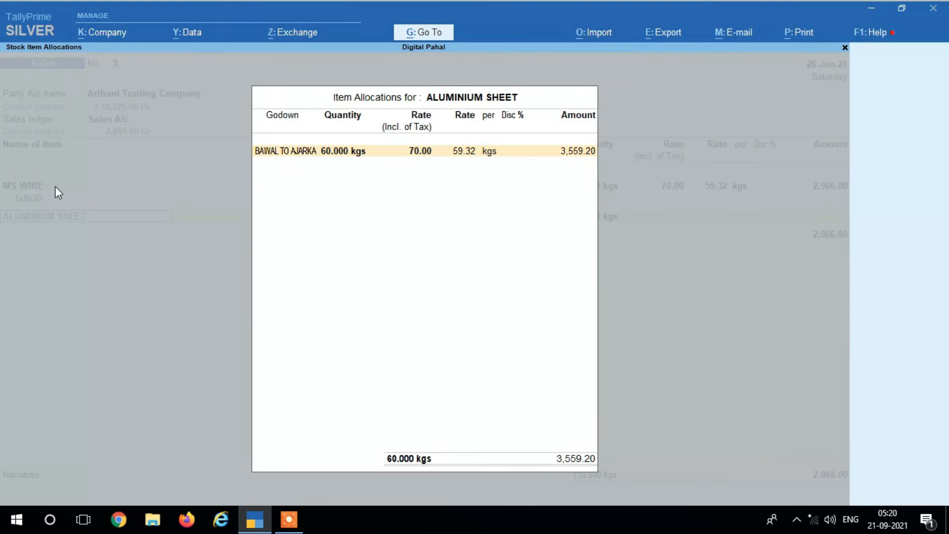
key(Return)
key(Return)
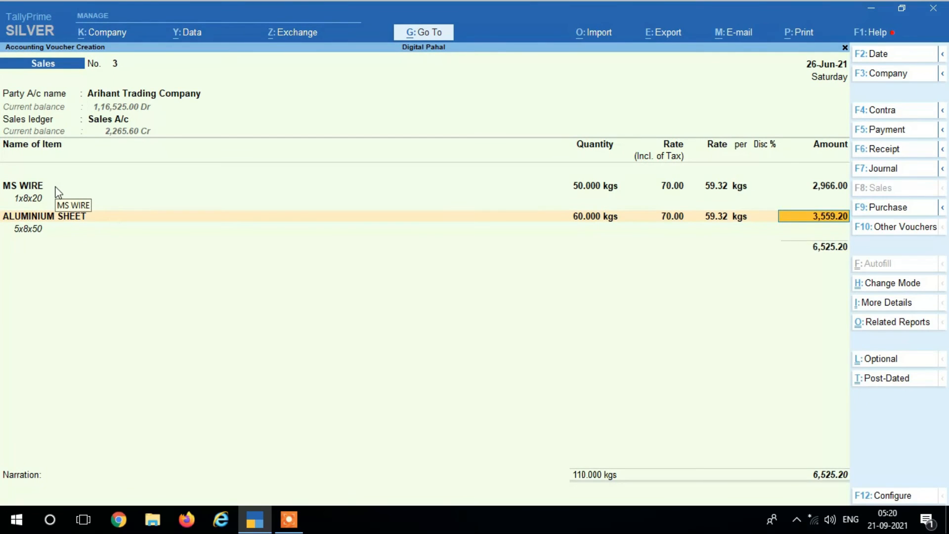
key(Return)
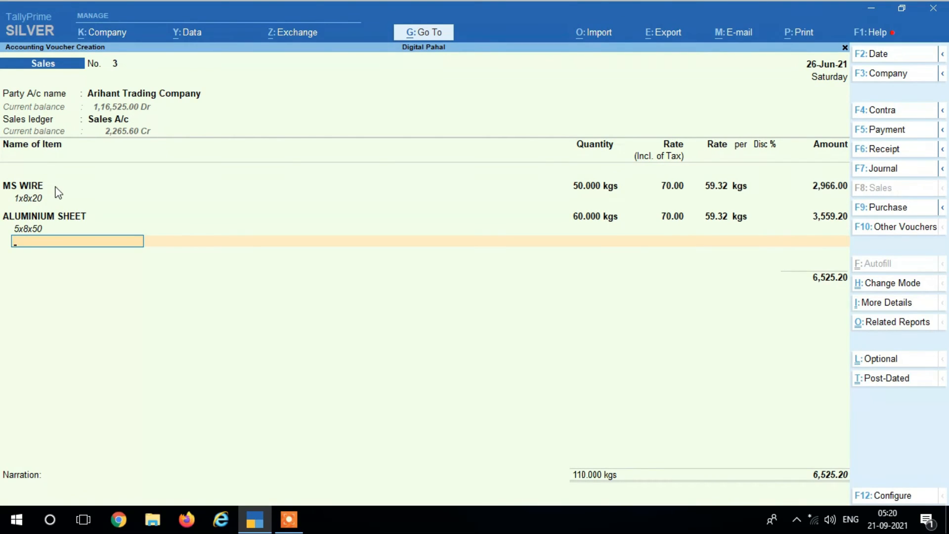
key(Return)
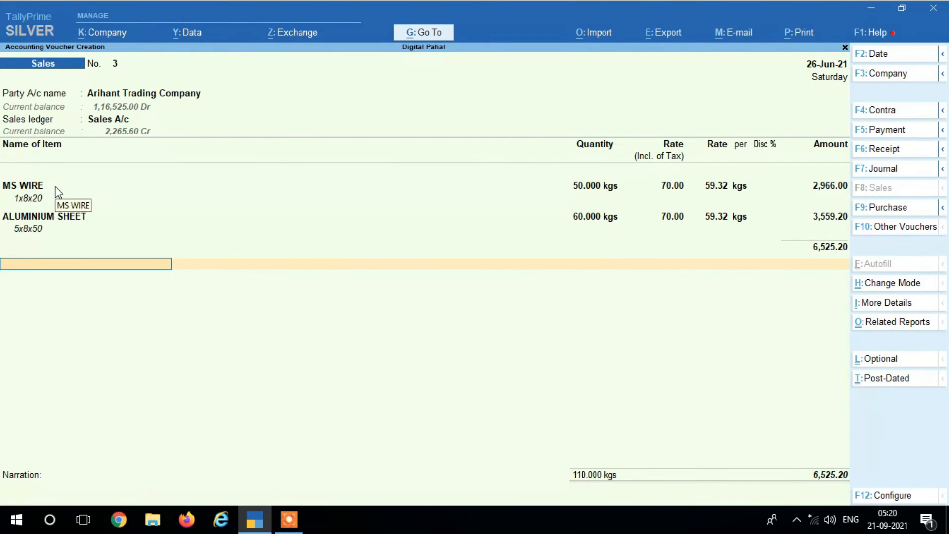
Add the CGST and SGST ledgers to the voucher with their calculated amounts.
text(Cg)
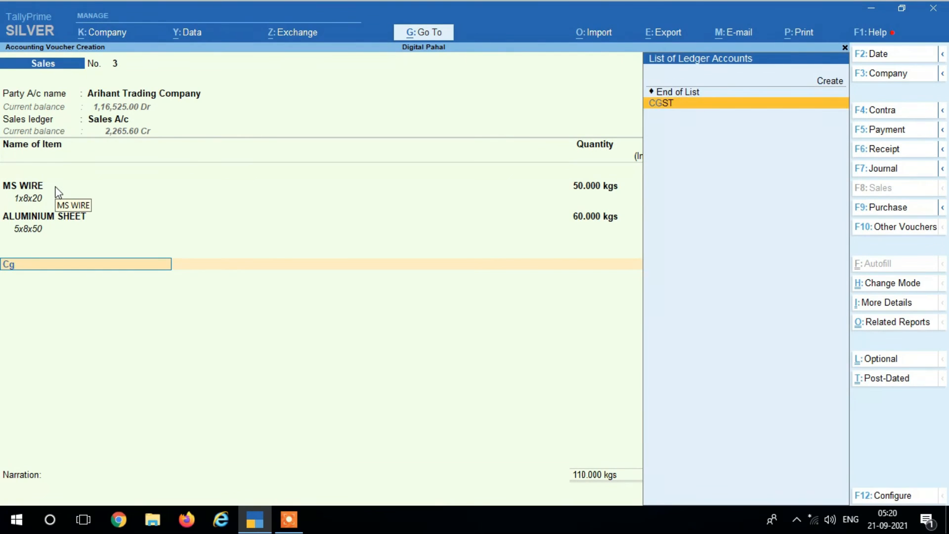
key(Return)
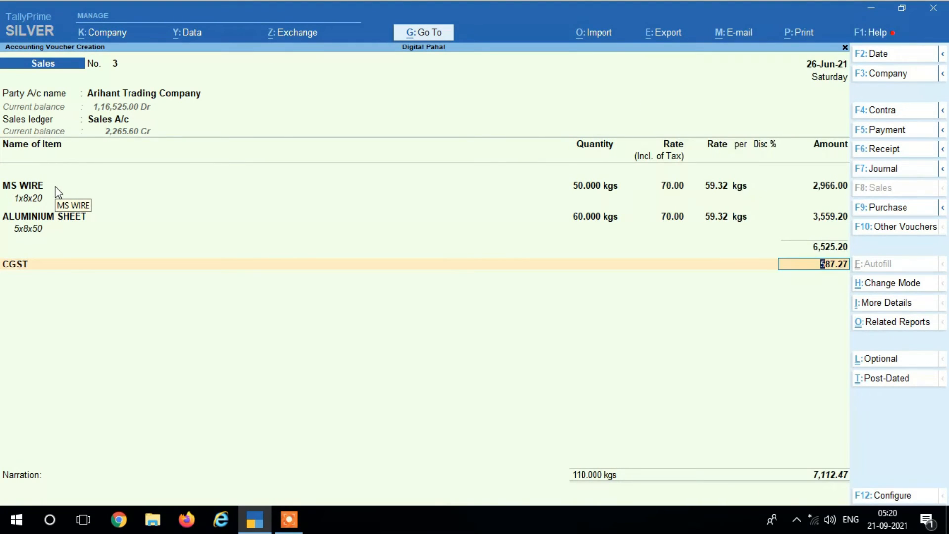
key(Return)
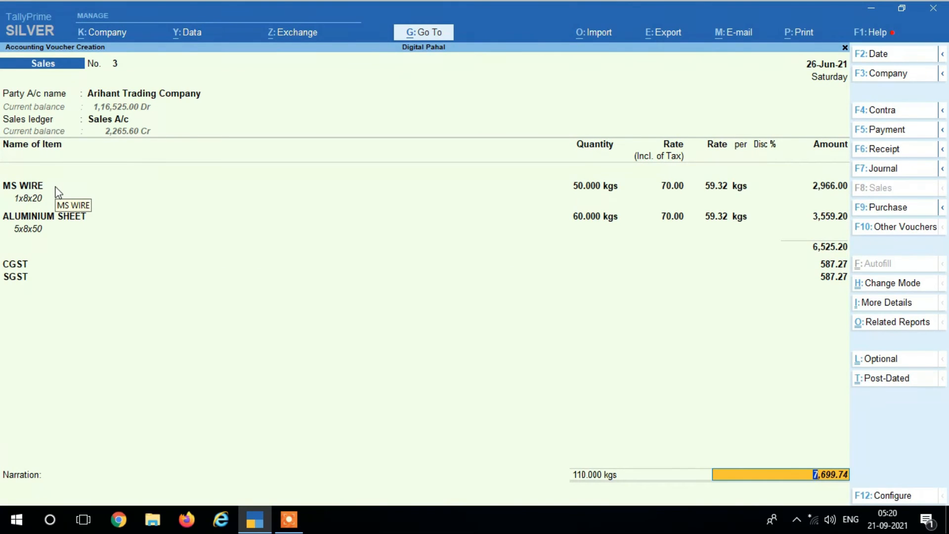
Preview the sales voucher's tax invoice before printing, enlarge it to inspect the item descriptions, and close the preview.
key(ctrl)
key(ctrl+p)
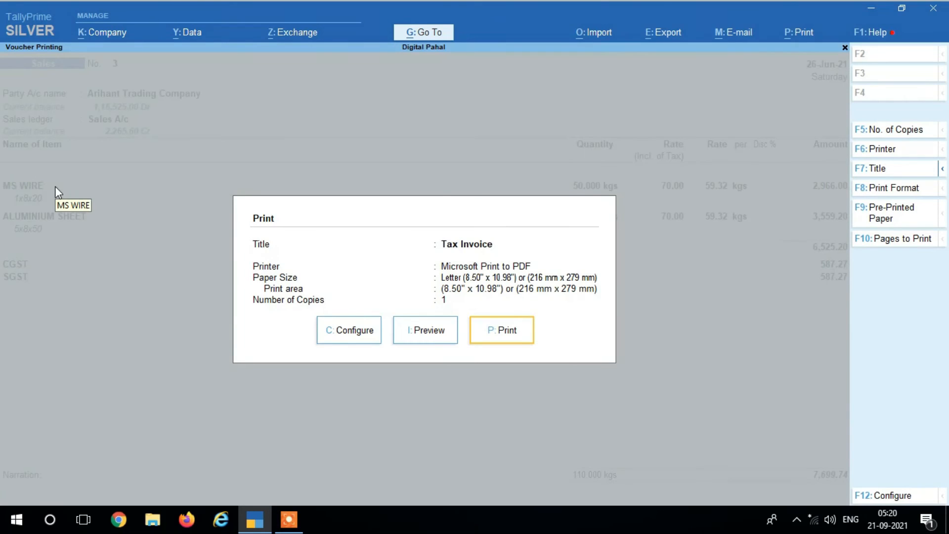
key(Left)
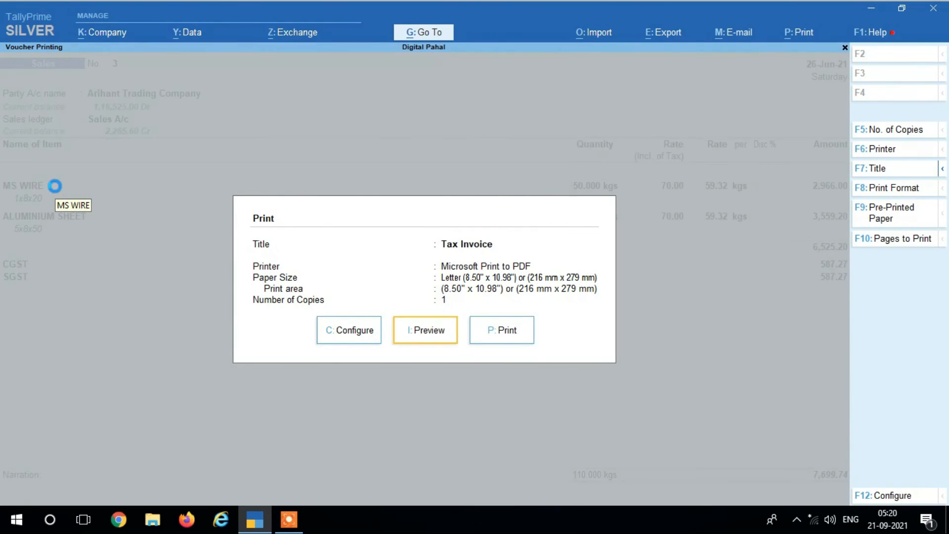
key(Return)
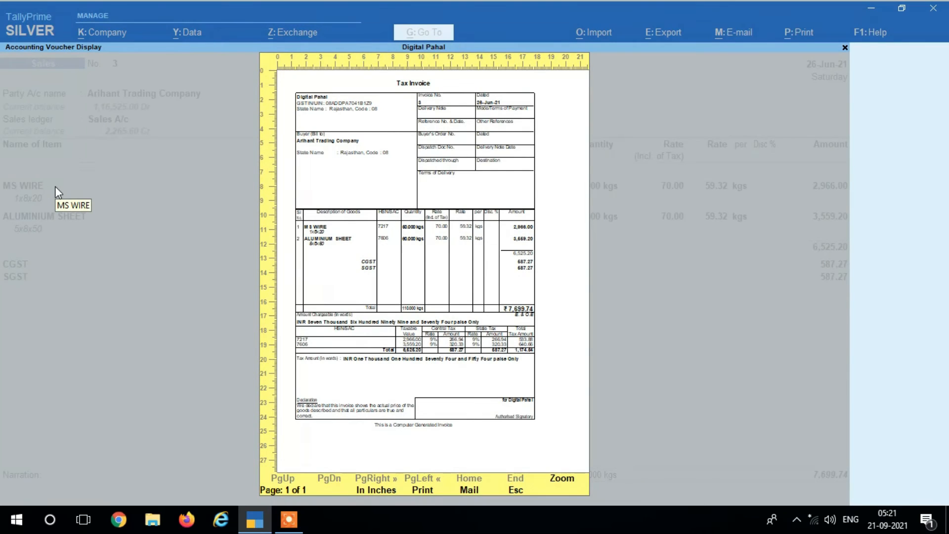
key(alt+z)
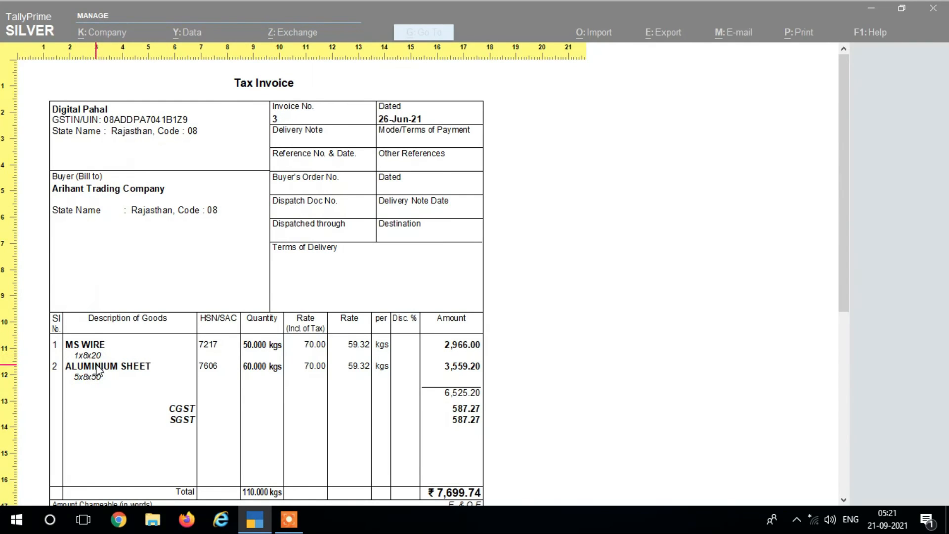
key(Escape)
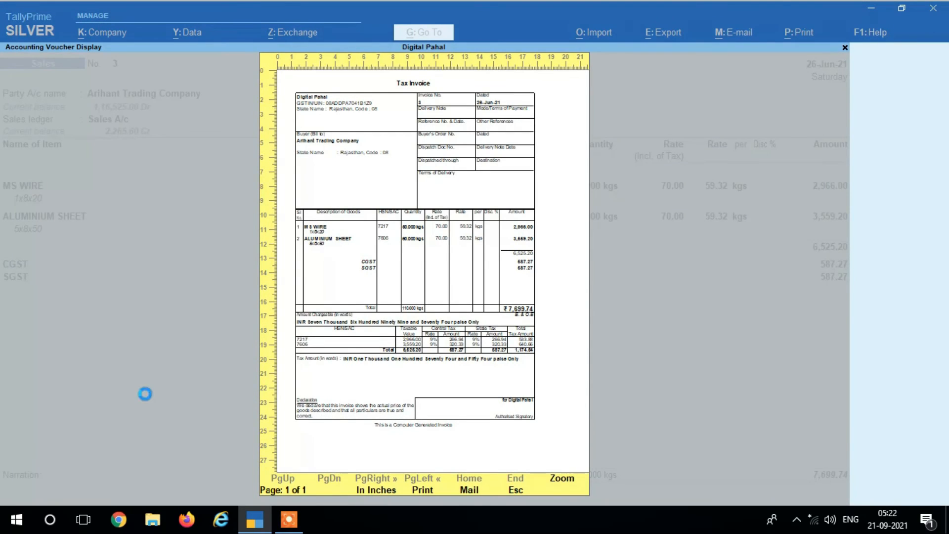
key(Escape)
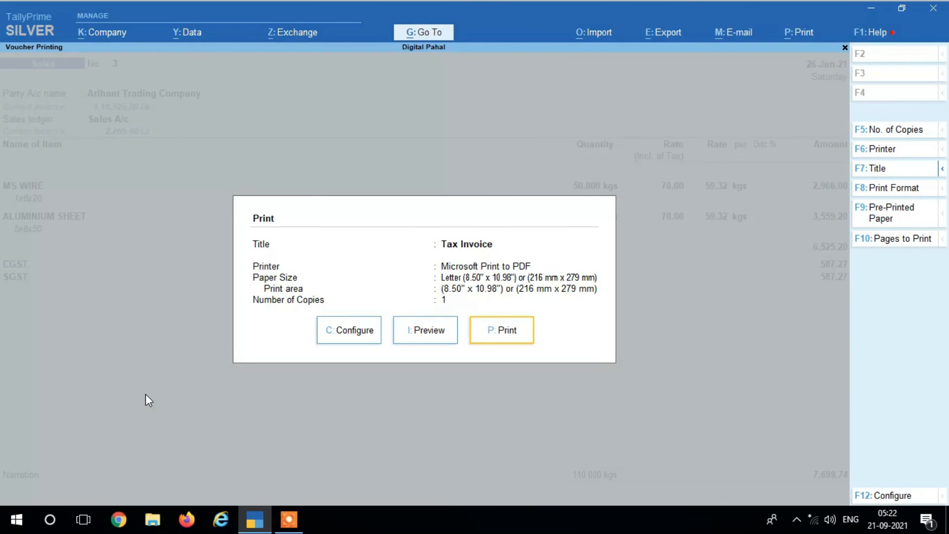
Check the additional description settings for stock items in the invoice's print configuration by searching for "Des", and return to the voucher.
text(c)
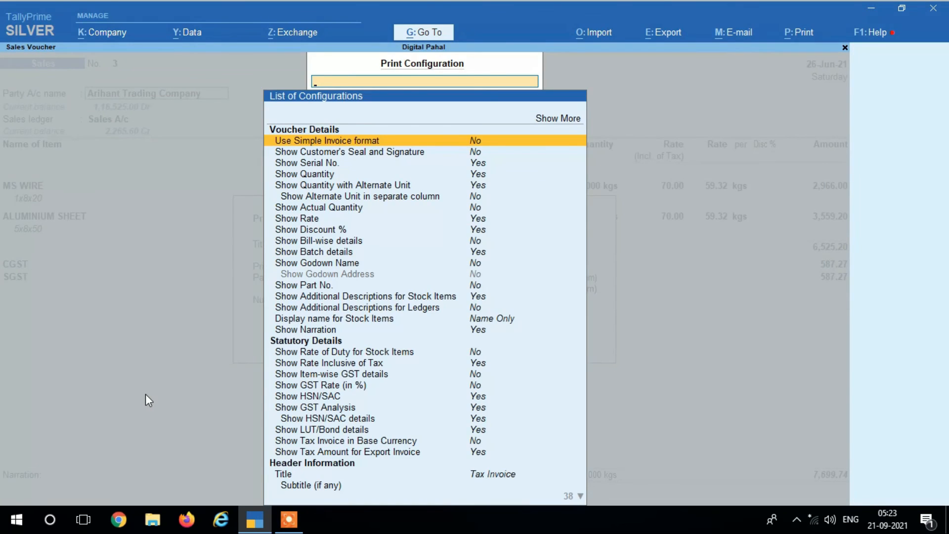
text(Des)
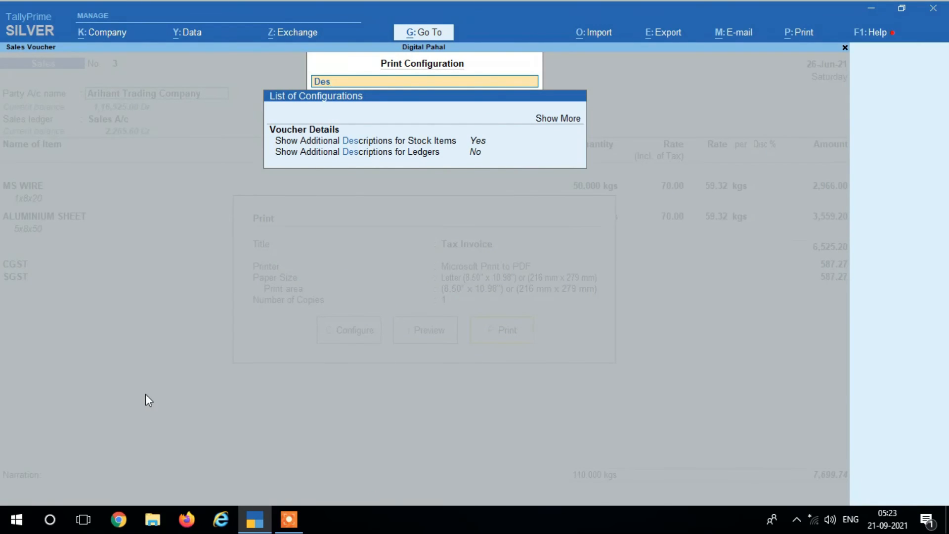
key(Down)
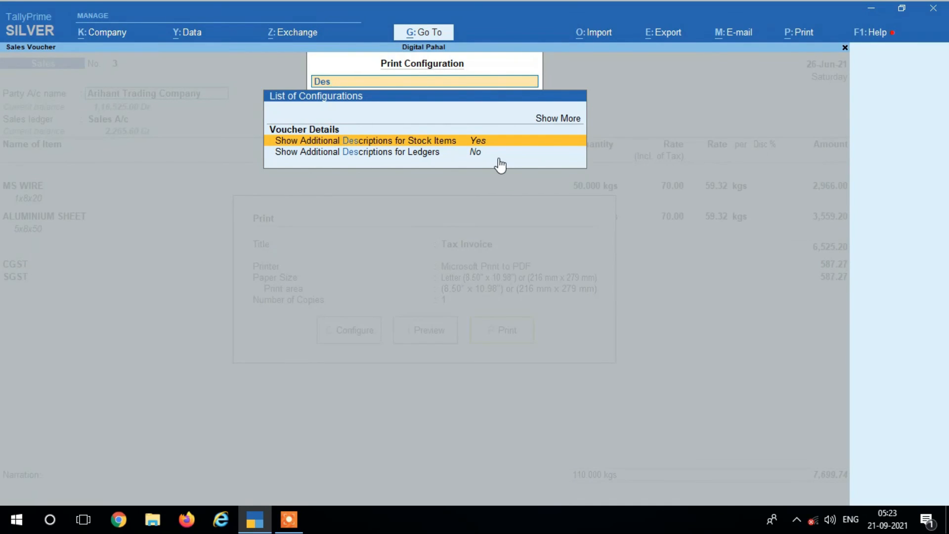
key(BackSpace)
key(BackSpace)
key(BackSpace)
key(Escape)
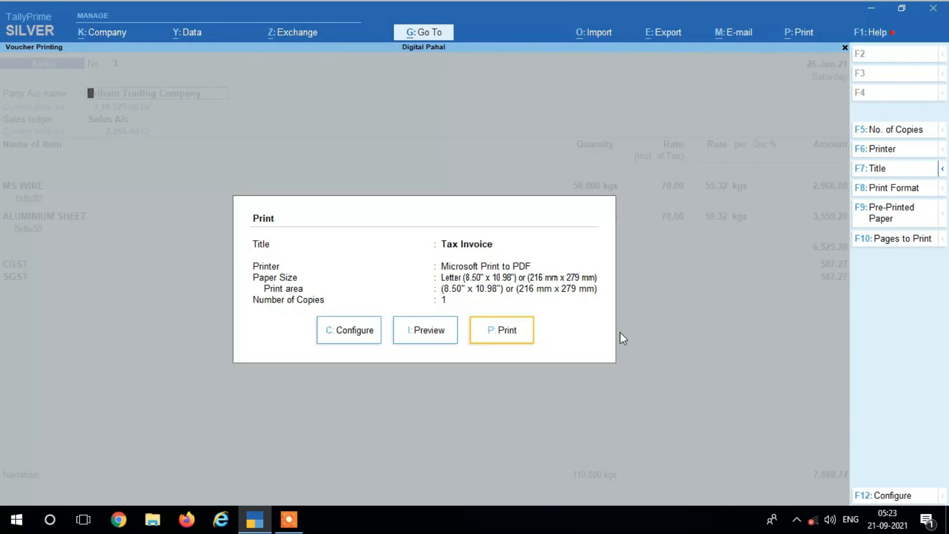
key(Escape)
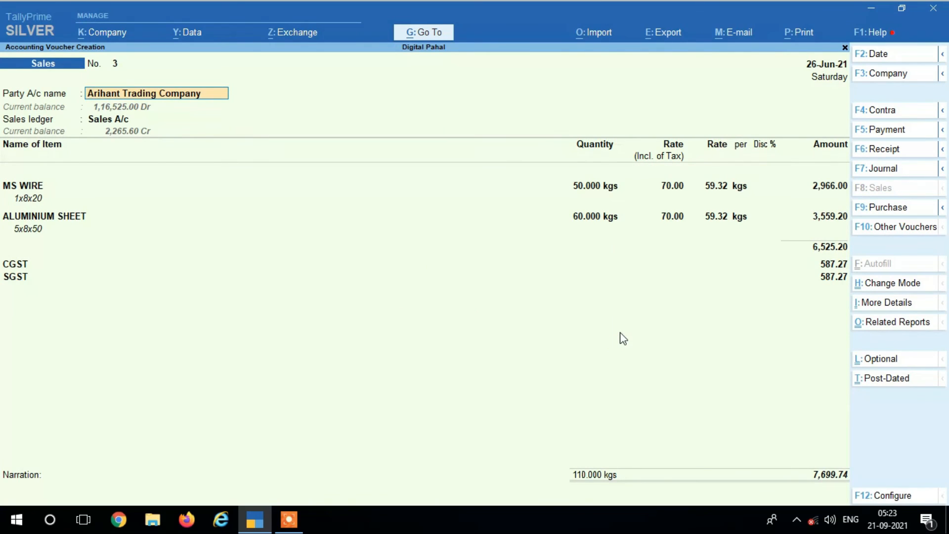